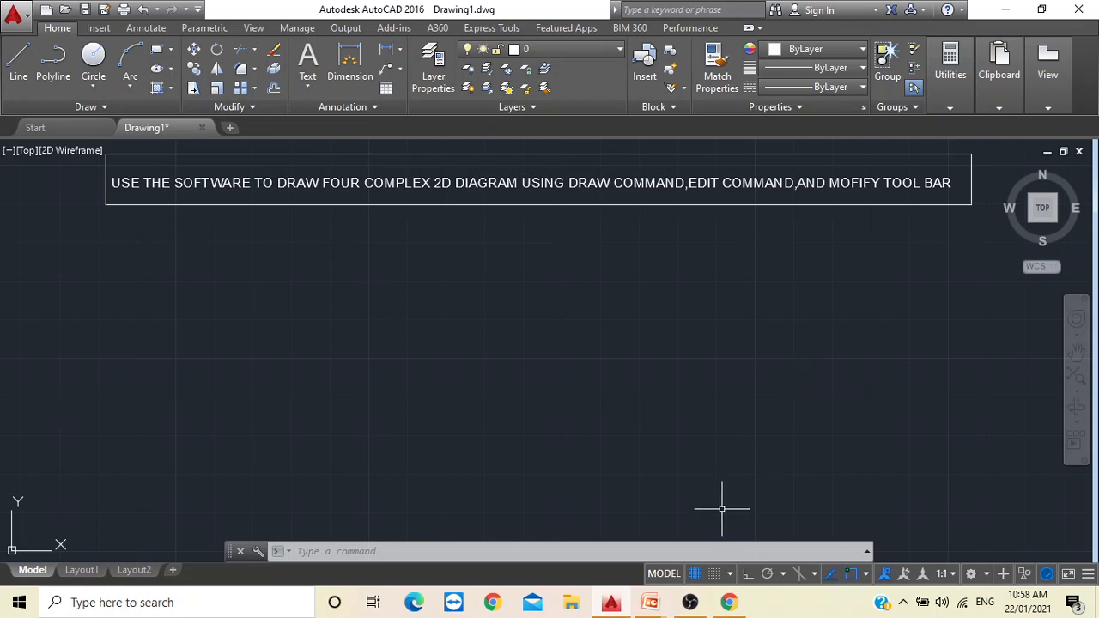
# Turn off the grid display in the drawing area.
pyautogui.click(696, 575)
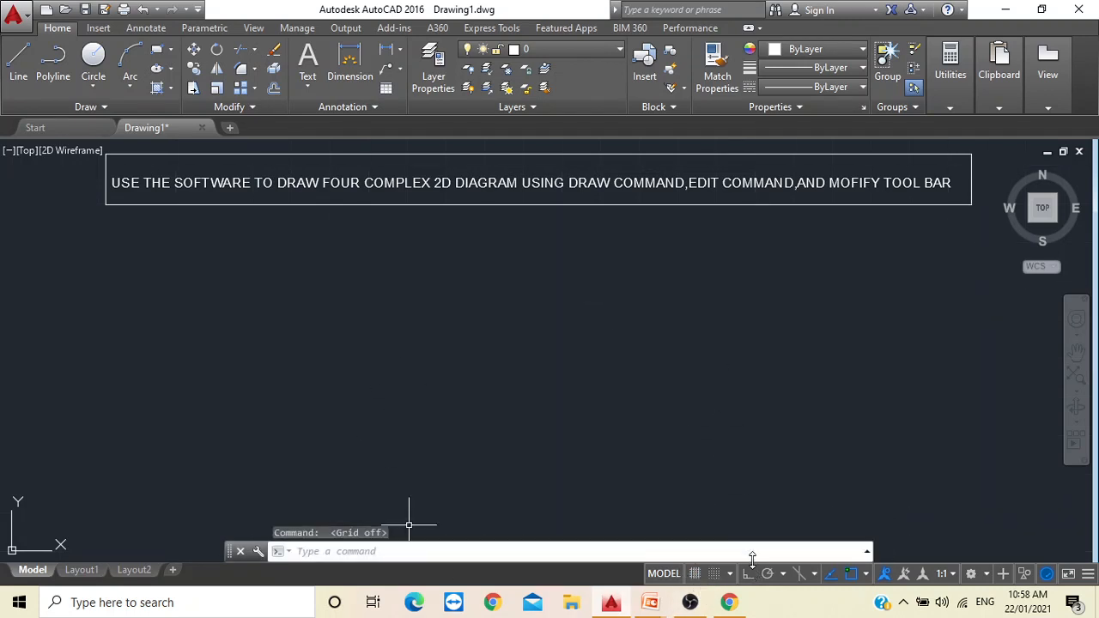
pyautogui.click(695, 579)
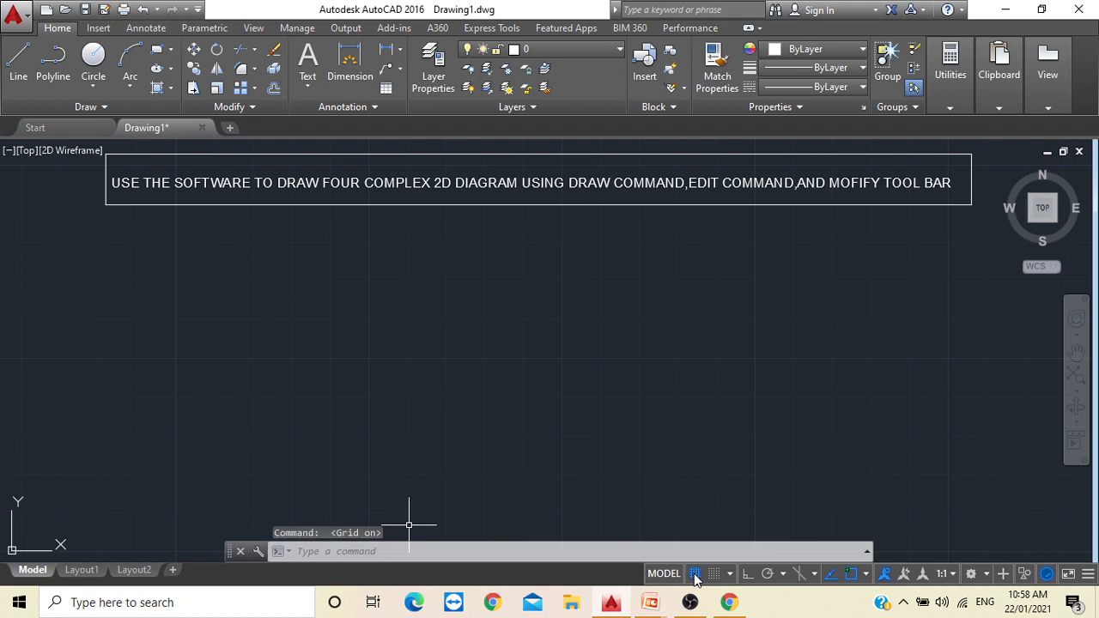
pyautogui.click(696, 580)
pyautogui.click(696, 578)
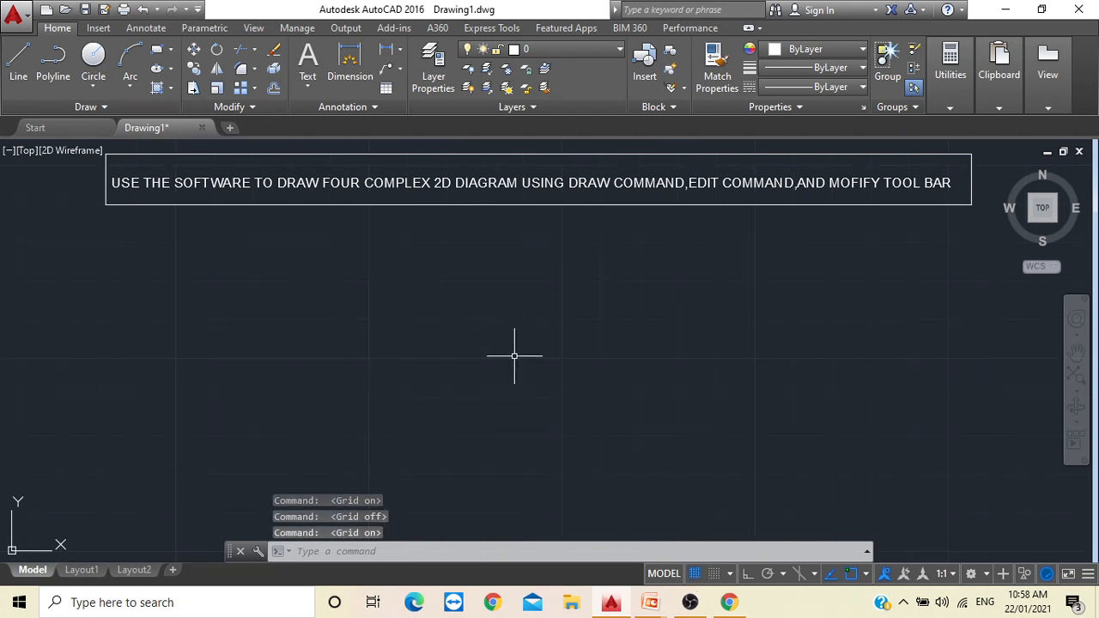
pyautogui.click(695, 579)
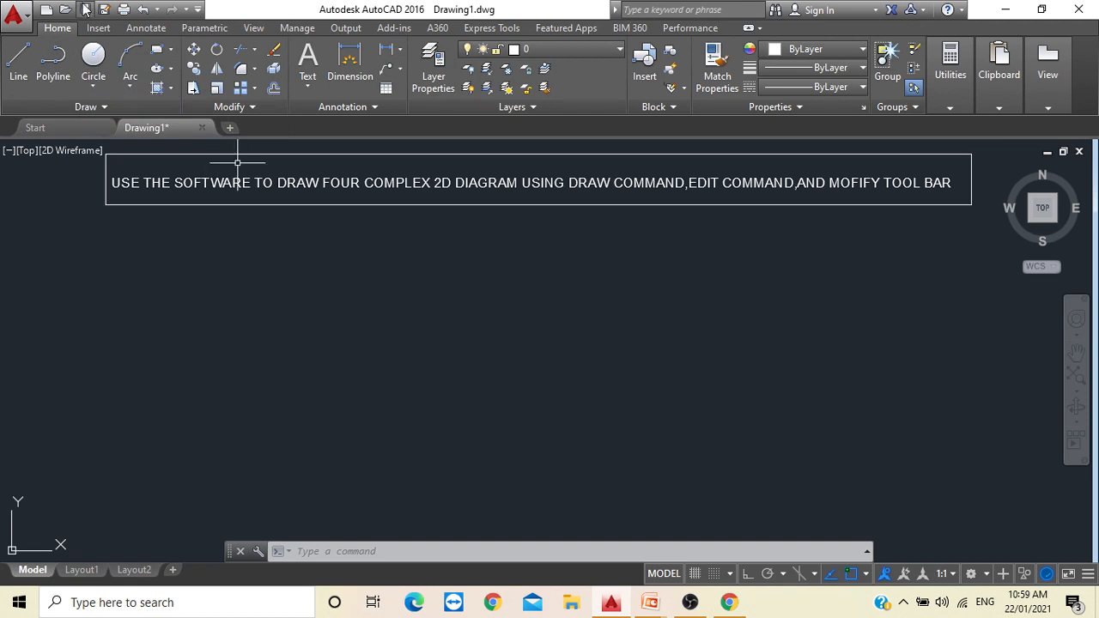
# Draw a circle with a radius of 17.5 in the empty area below the title box.
pyautogui.click(94, 57)
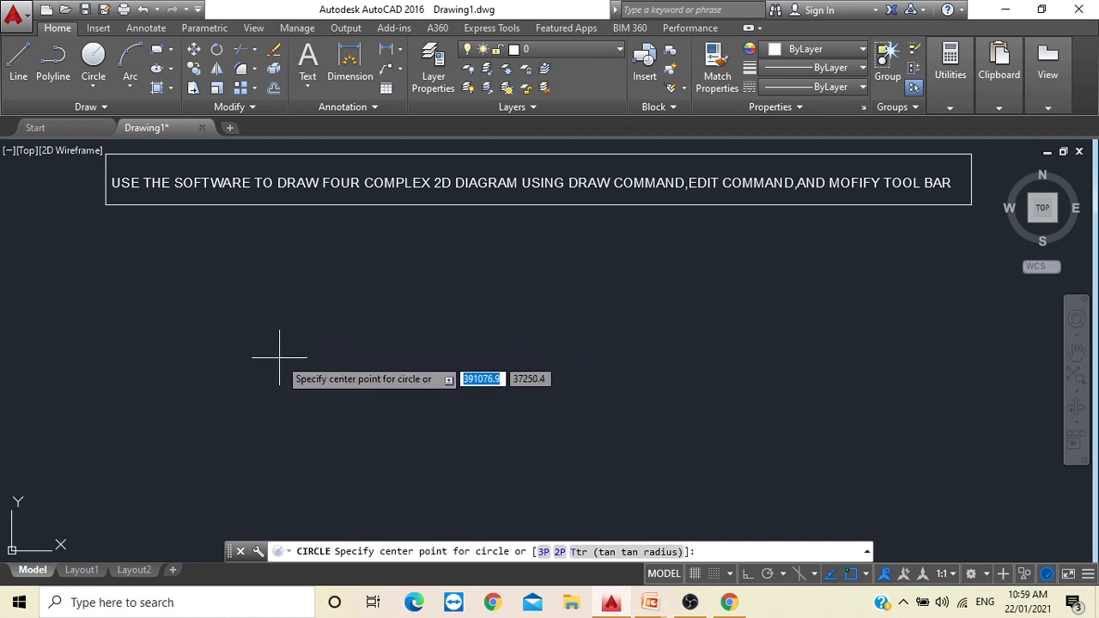
pyautogui.click(394, 381)
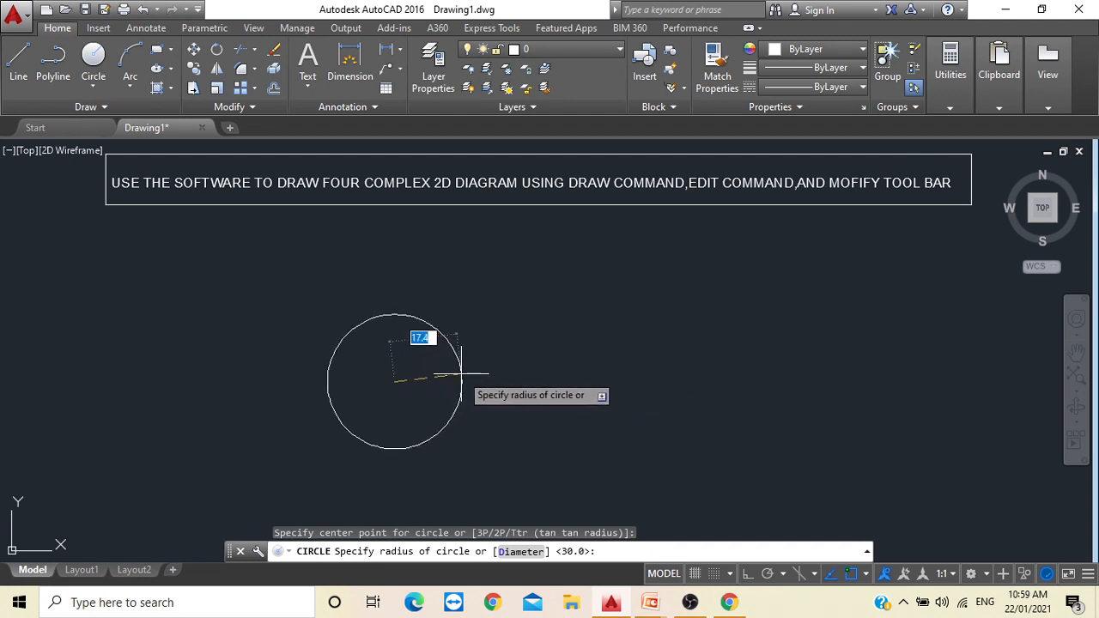
pyautogui.write('17.5')
pyautogui.press('Return')
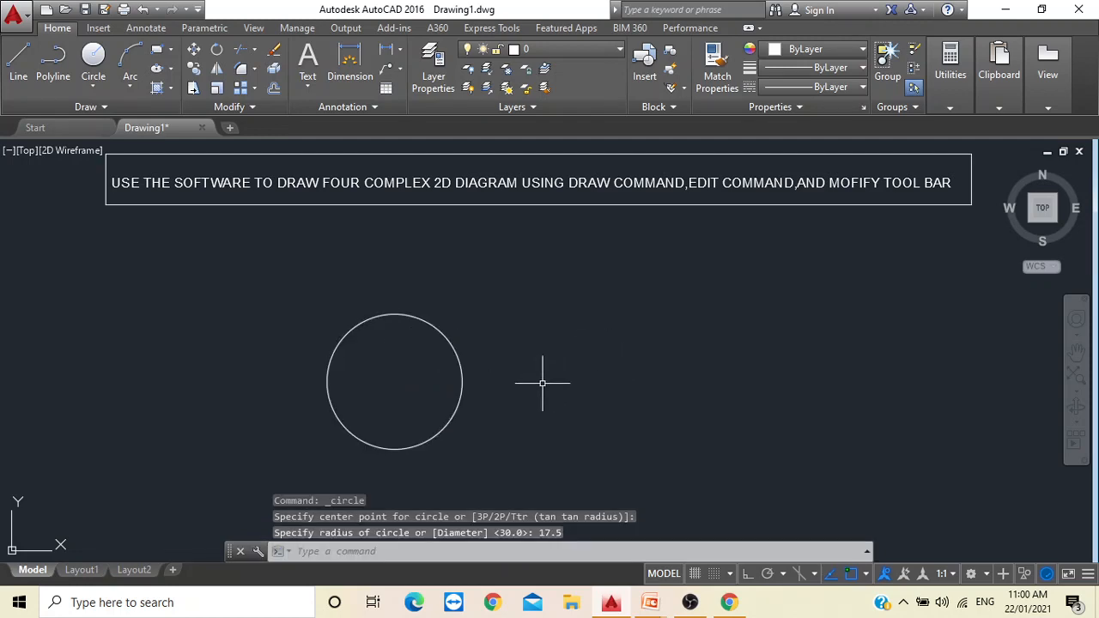
pyautogui.moveTo(542, 381)
pyautogui.mouseDown(button='middle')
pyautogui.moveTo(581, 321)
pyautogui.moveTo(570, 341)
pyautogui.moveTo(587, 380)
pyautogui.moveTo(567, 373)
pyautogui.mouseUp(button='middle')
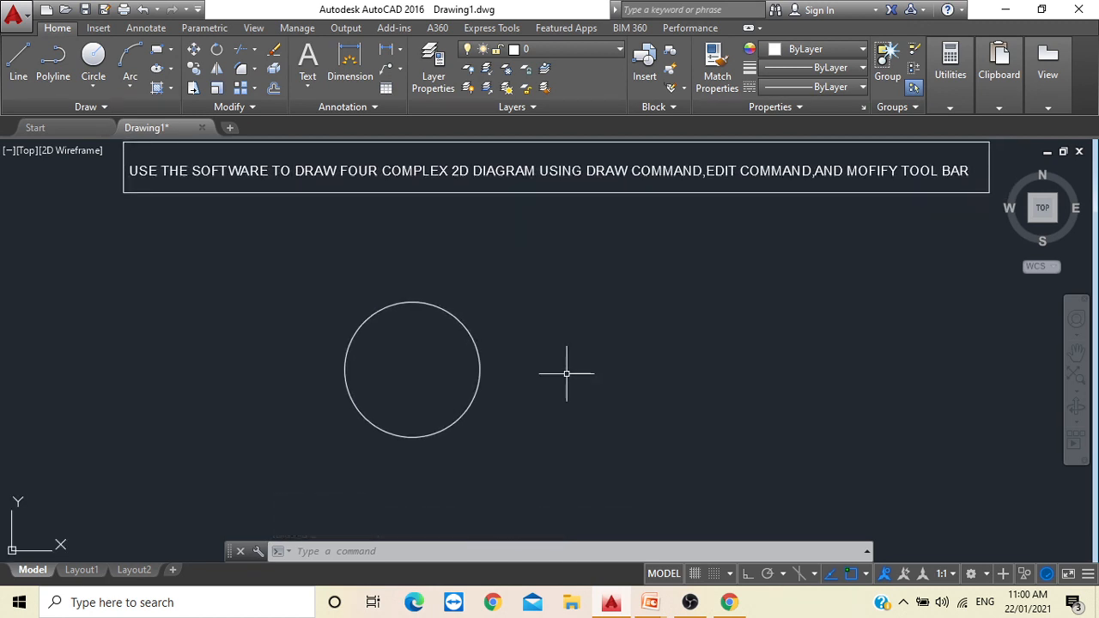
pyautogui.press('Escape')
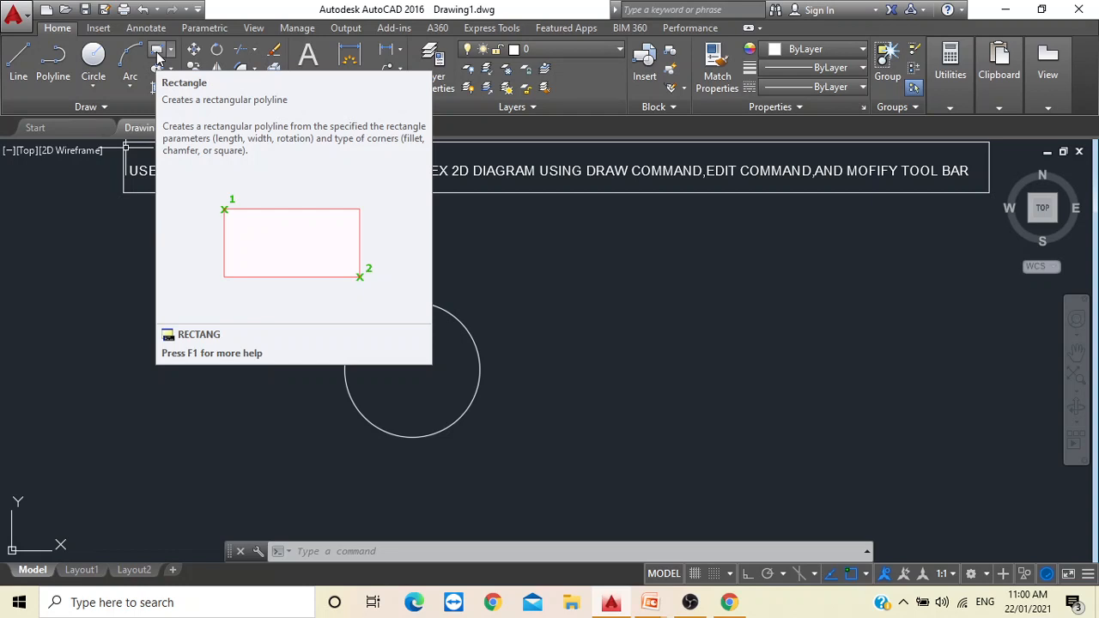
# Draw a rectangle 50 long and 25 wide that starts outside the circle's left side and overlaps most of the circle.
pyautogui.click(155, 55)
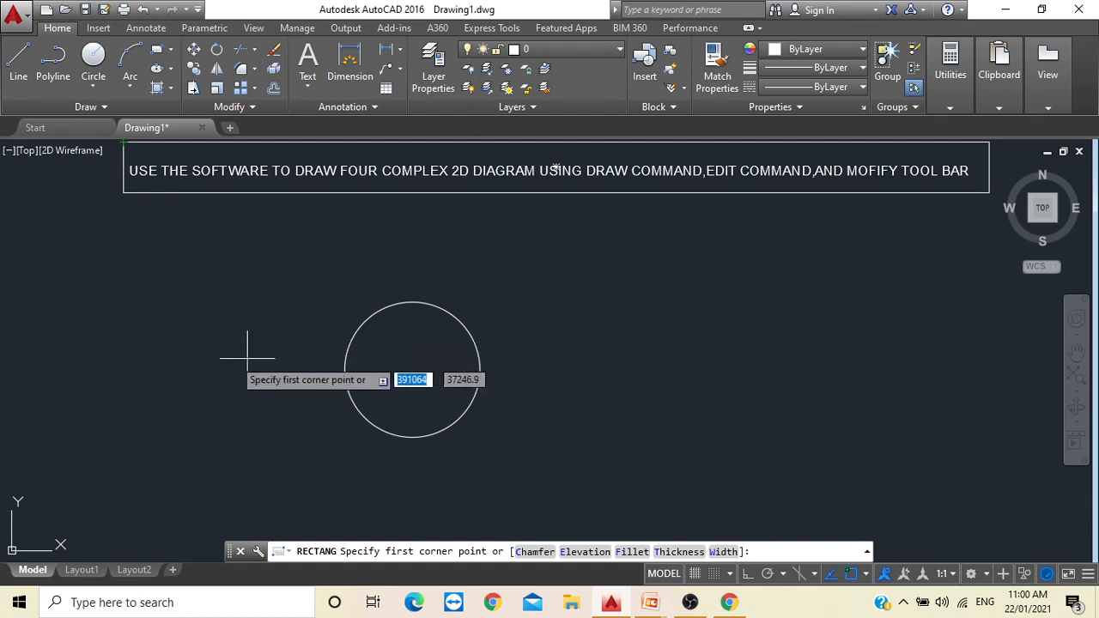
pyautogui.click(261, 337)
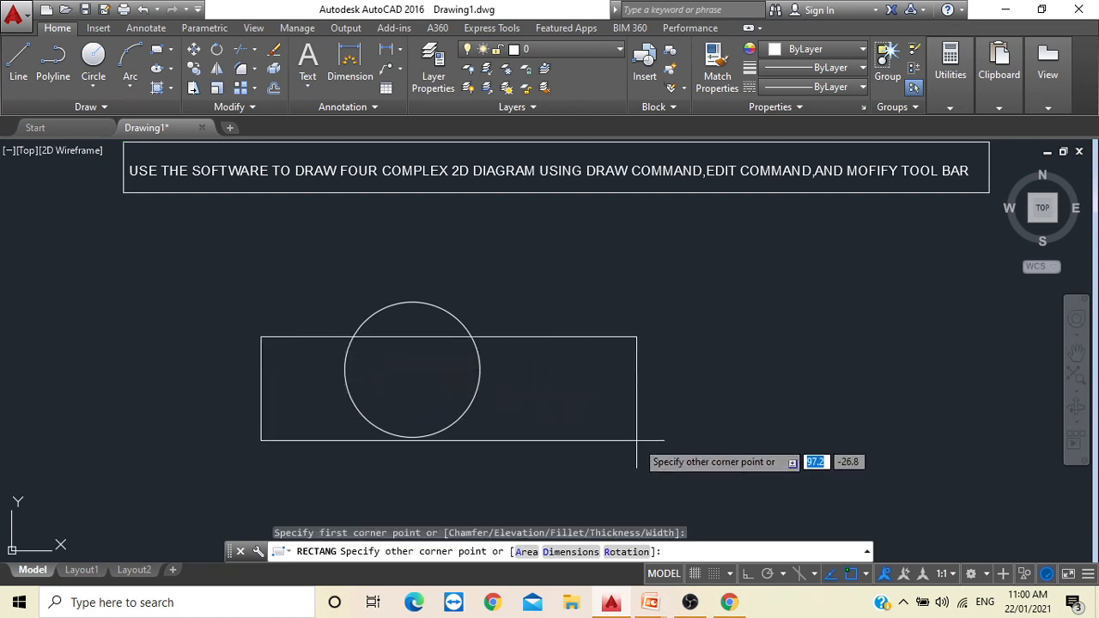
pyautogui.write('D')
pyautogui.press('Return')
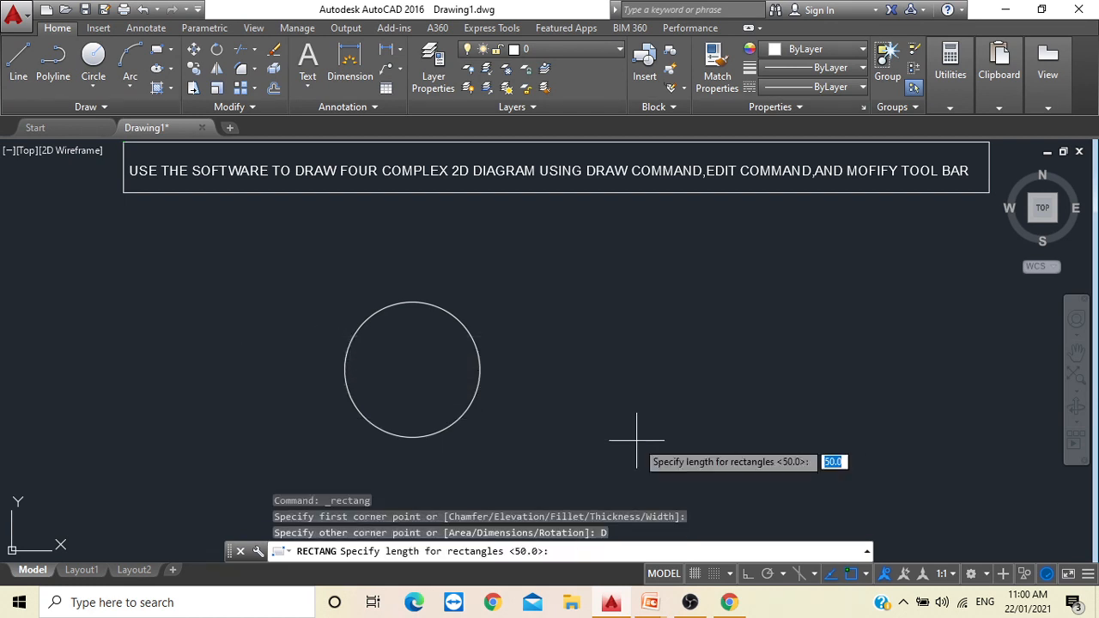
pyautogui.write('5')
pyautogui.press('Return')
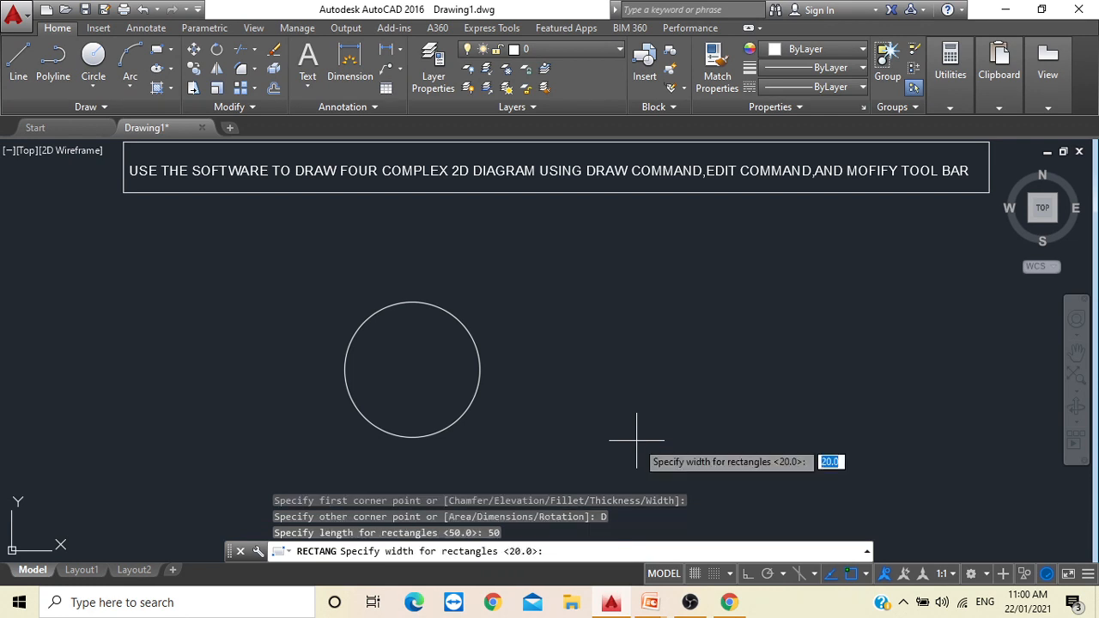
pyautogui.write('25')
pyautogui.press('Return')
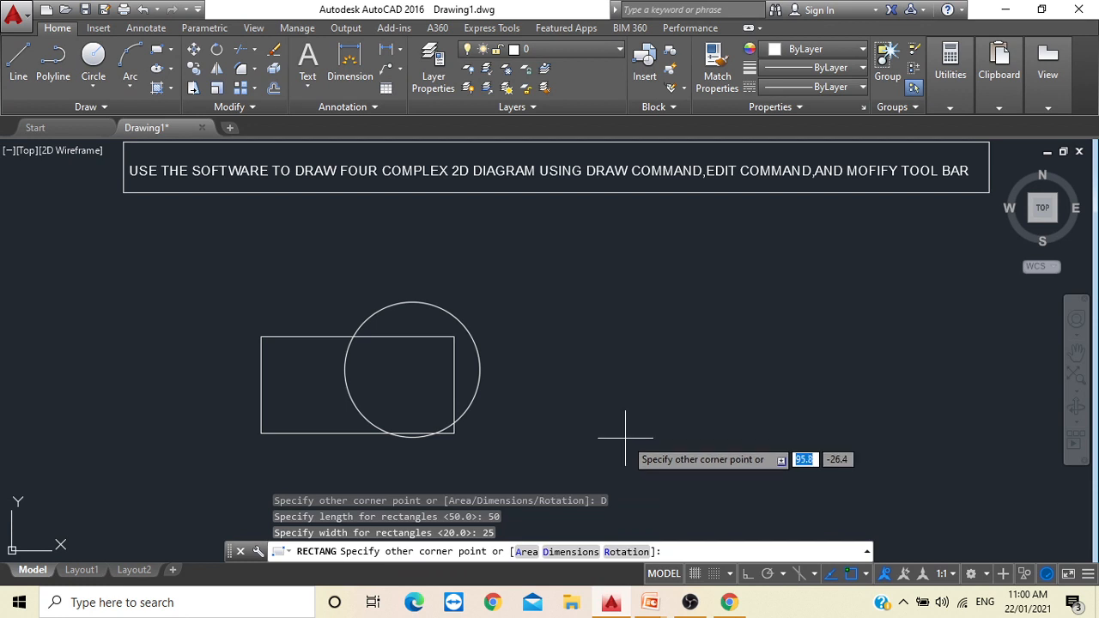
pyautogui.click(625, 438)
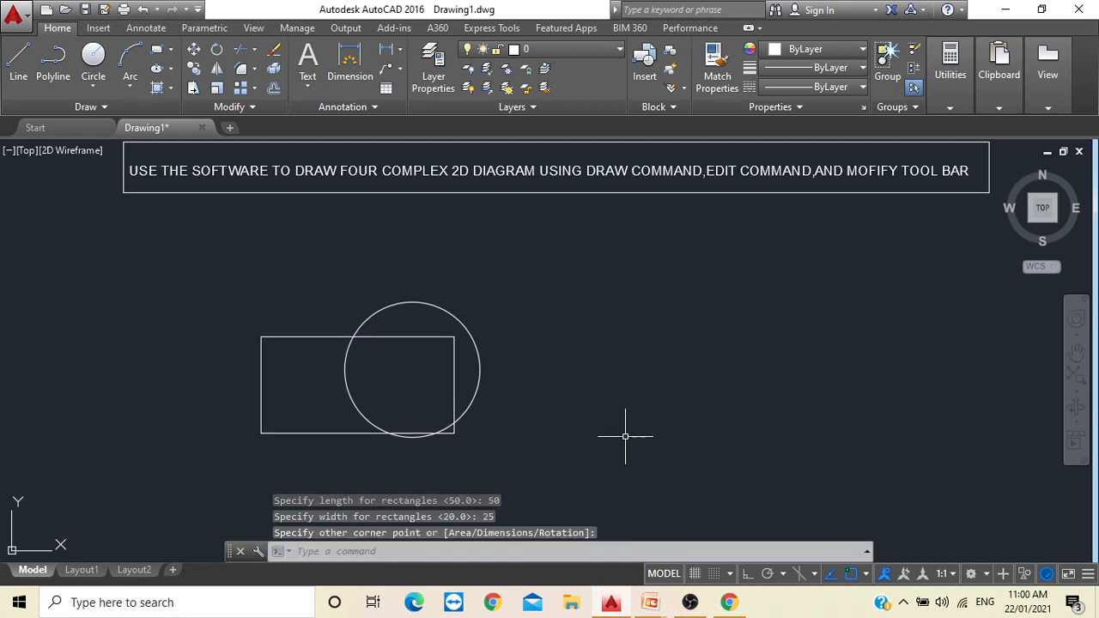
pyautogui.moveTo(608, 427)
pyautogui.mouseDown(button='middle')
pyautogui.moveTo(625, 385)
pyautogui.moveTo(621, 425)
pyautogui.moveTo(598, 417)
pyautogui.mouseUp(button='middle')
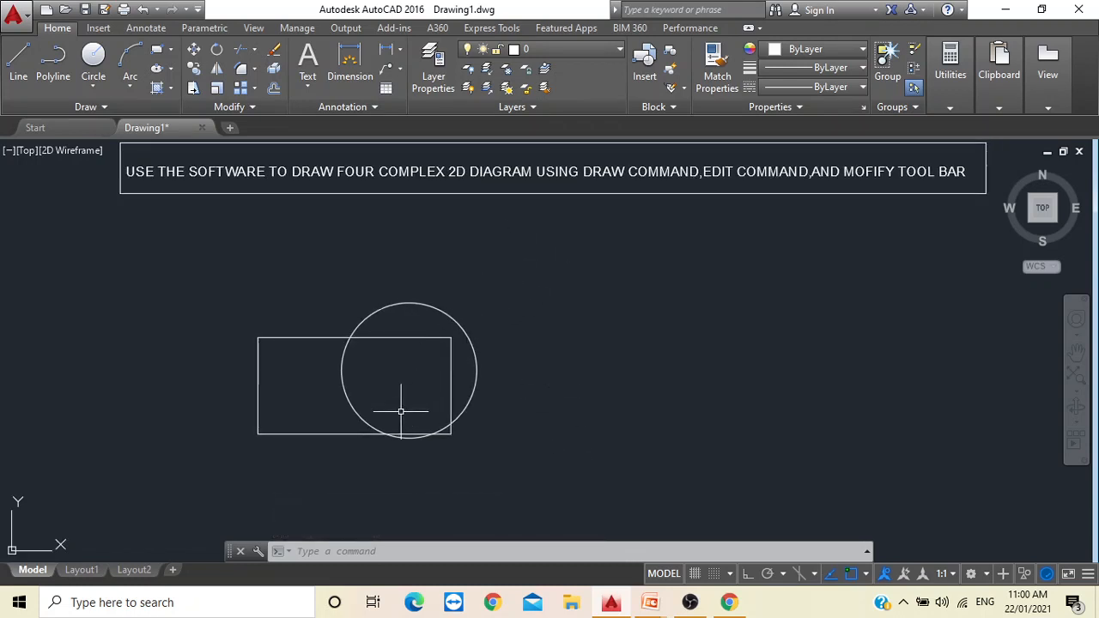
# Draw a 100-unit diagonal line from the upper right of the circle down across the circle and rectangle to the lower left.
pyautogui.click(11, 79)
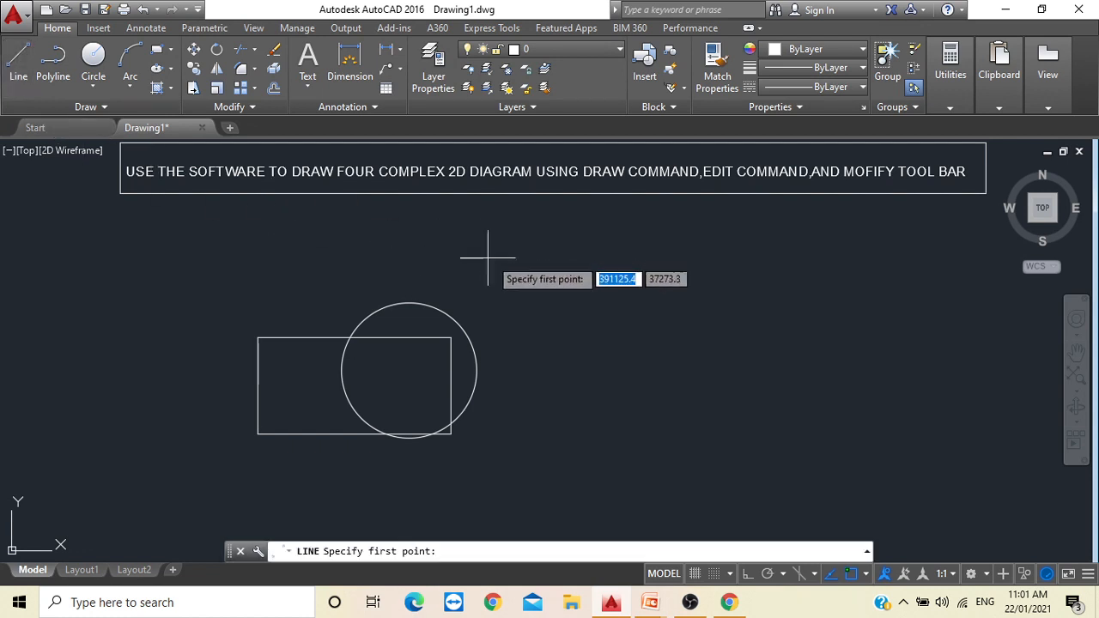
pyautogui.click(558, 254)
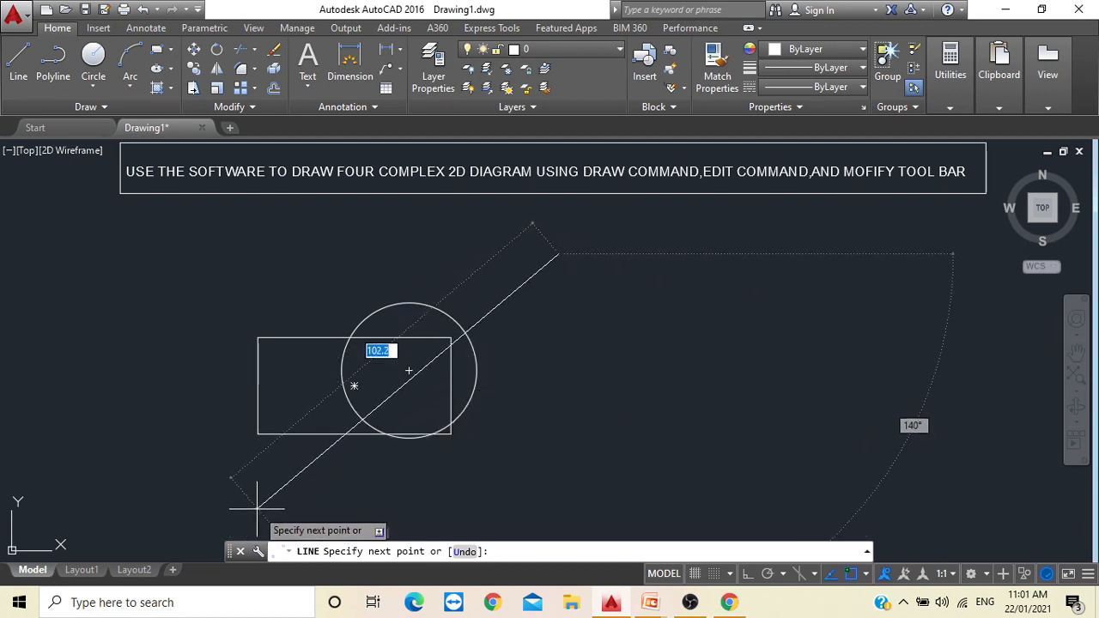
pyautogui.write('100')
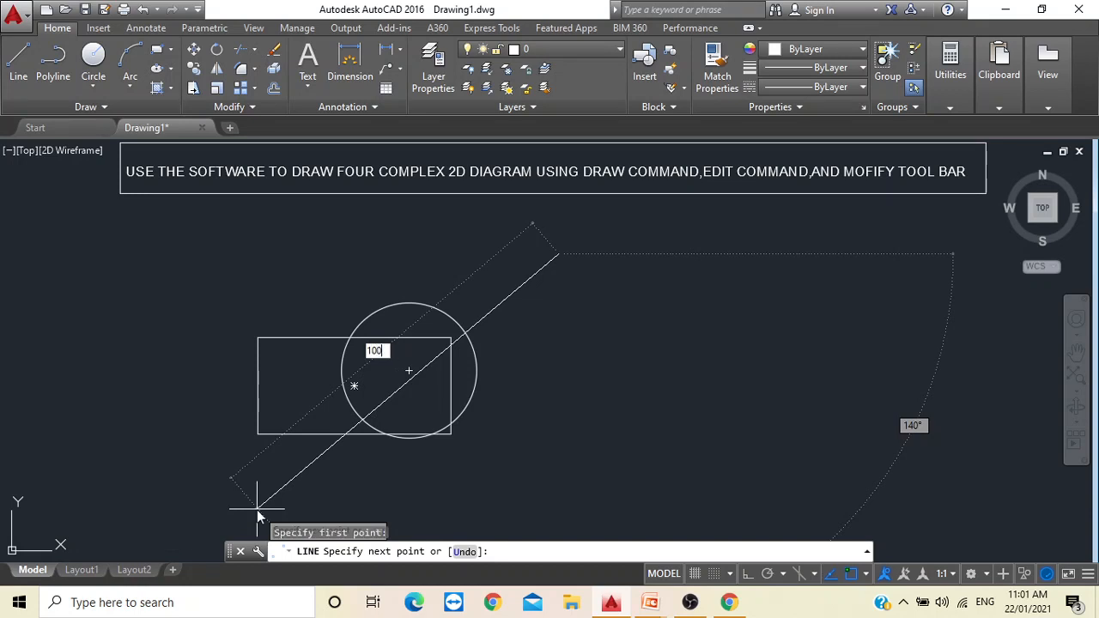
pyautogui.press('Return')
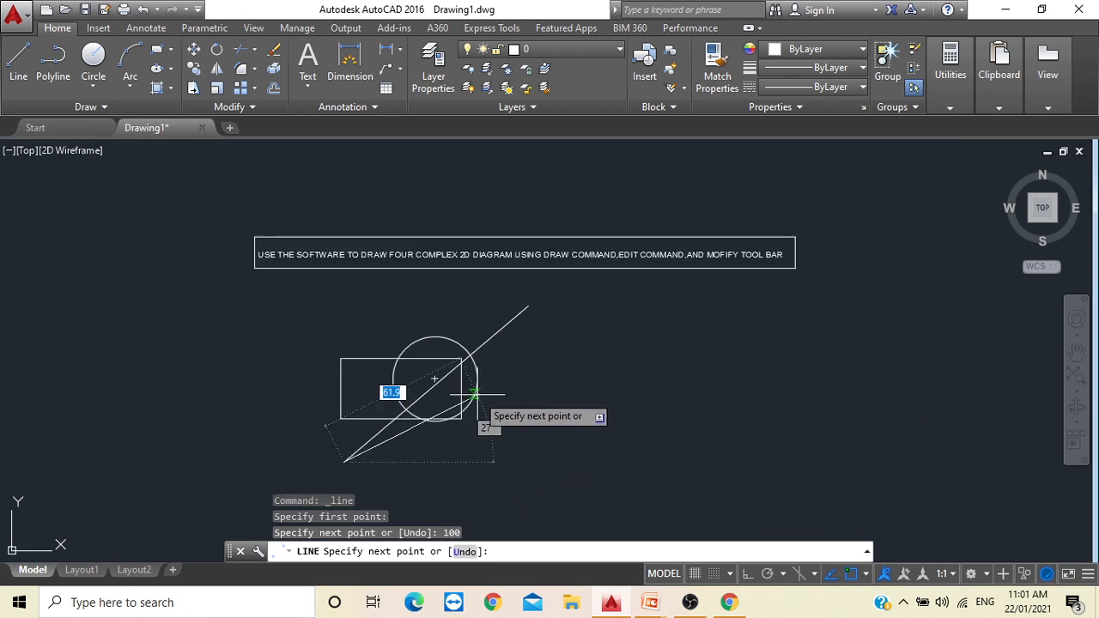
pyautogui.scroll(-2, 478, 388)
pyautogui.press('Escape')
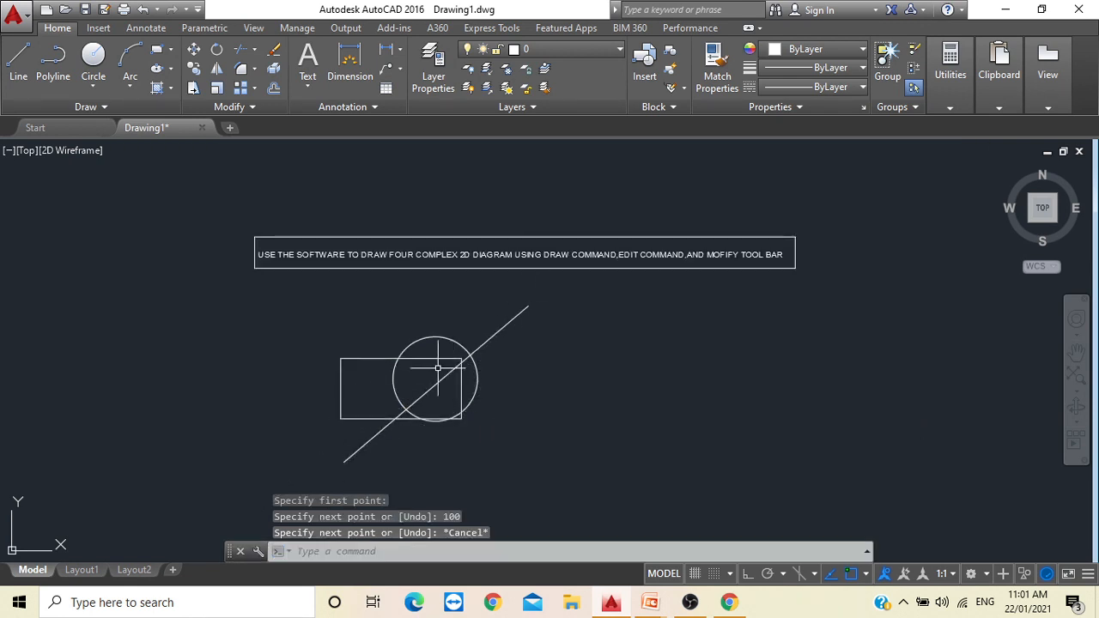
pyautogui.scroll(2, 425, 398)
pyautogui.moveTo(461, 397)
pyautogui.mouseDown(button='middle')
pyautogui.moveTo(518, 397)
pyautogui.moveTo(480, 398)
pyautogui.mouseUp(button='middle')
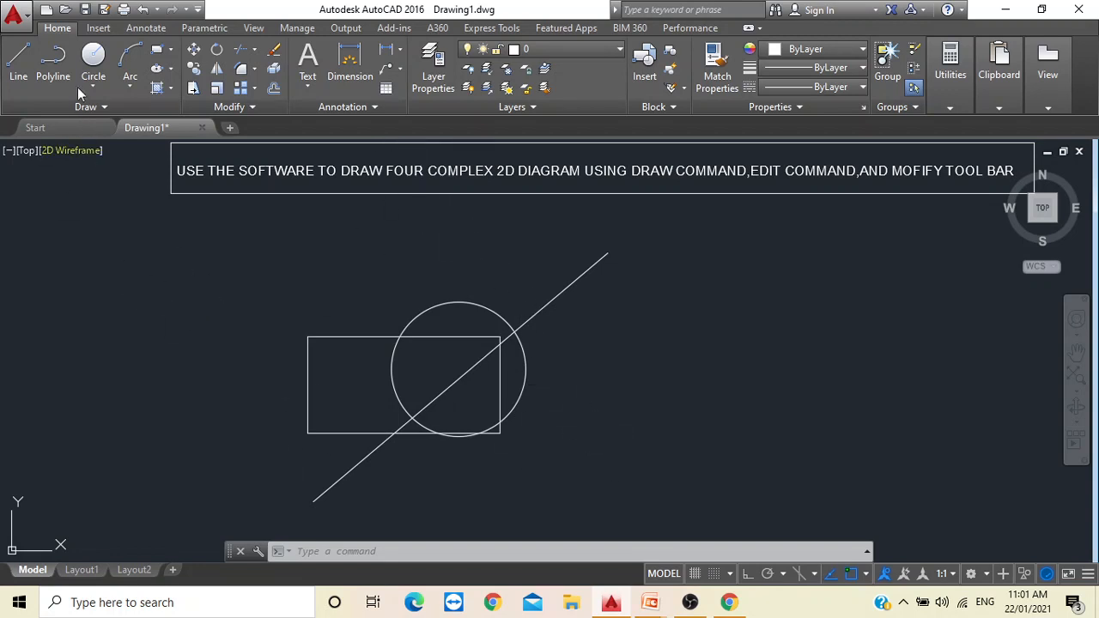
# Draw a closed triangle of three lines around the circle, with its apex above the circle and a horizontal base below the rectangle.
pyautogui.click(28, 77)
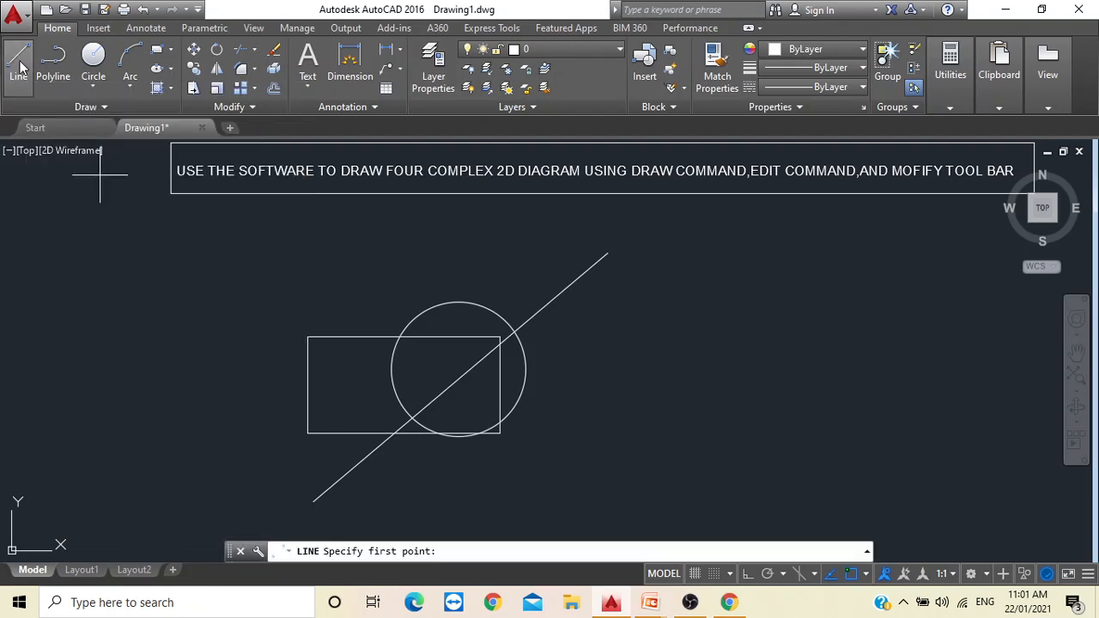
pyautogui.click(459, 243)
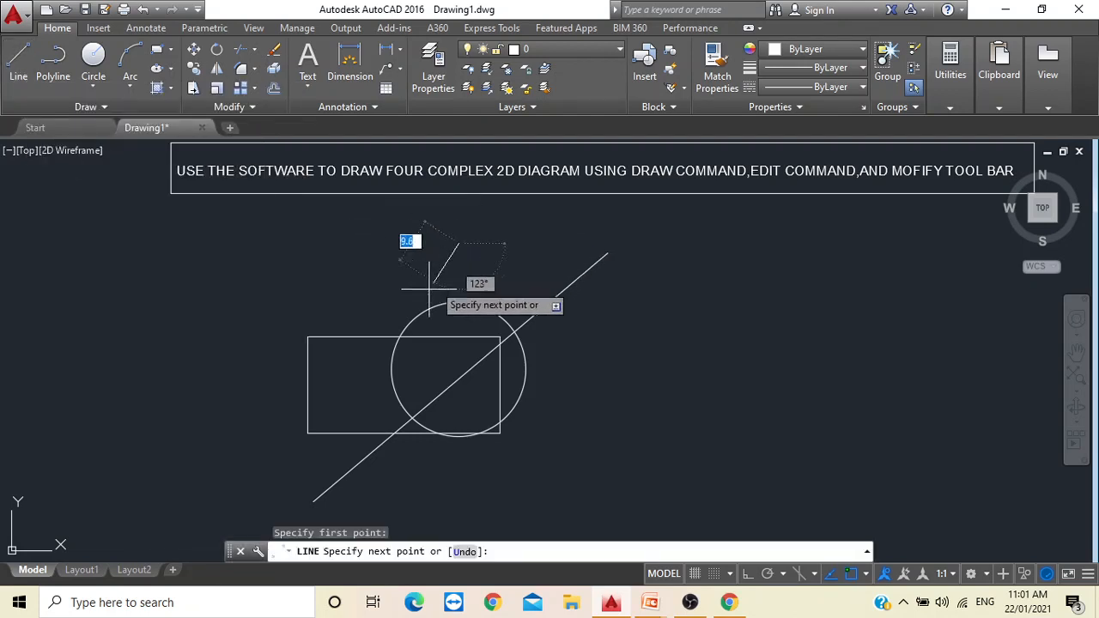
pyautogui.click(273, 479)
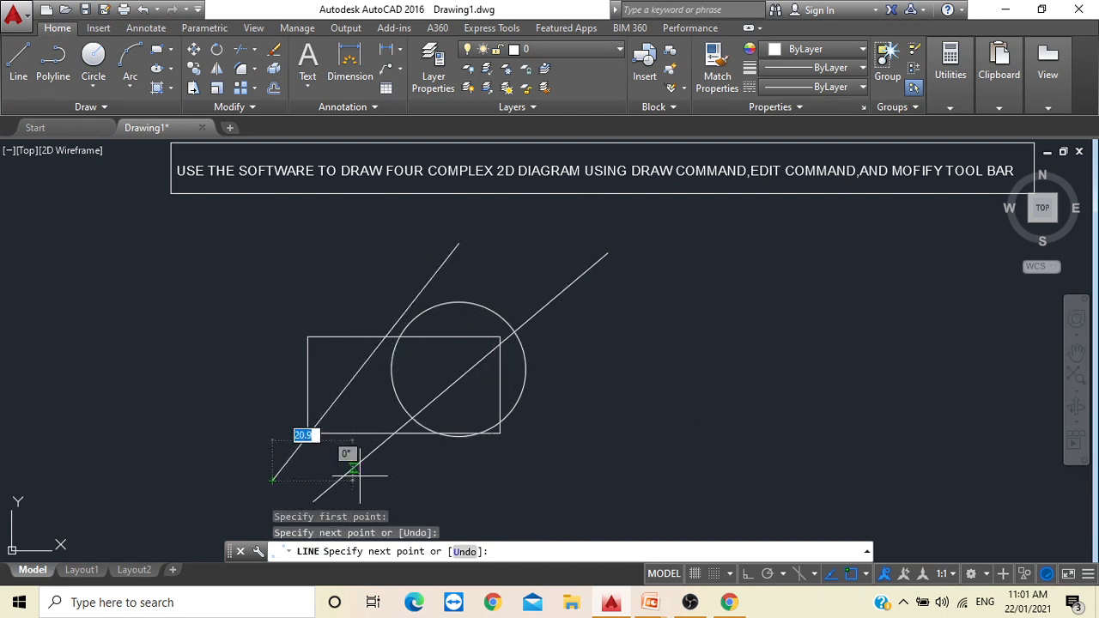
pyautogui.click(558, 481)
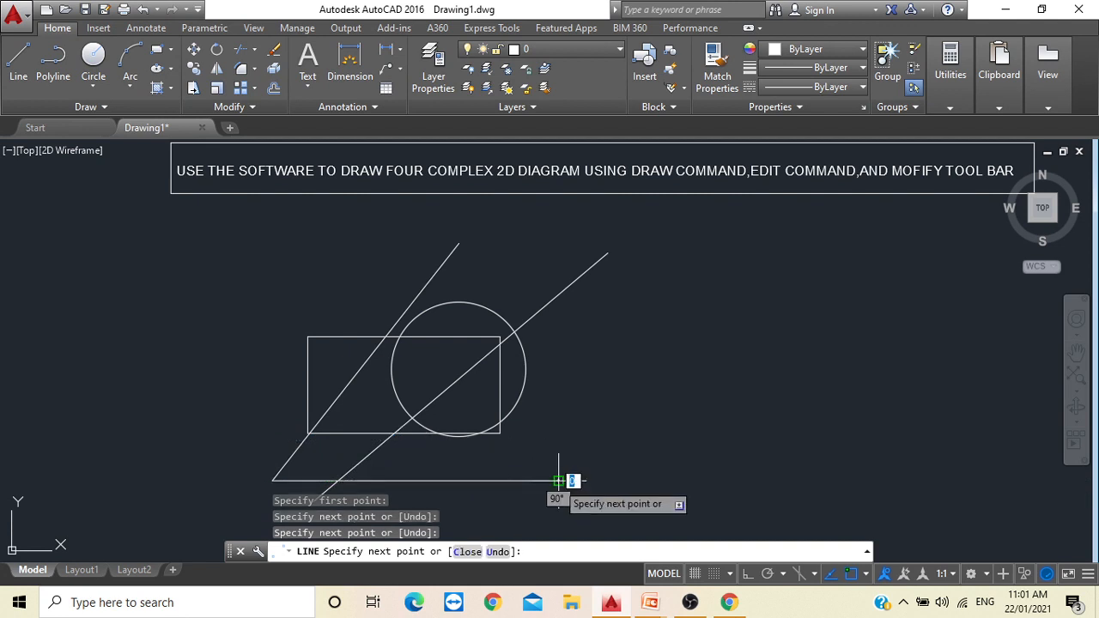
pyautogui.click(458, 243)
pyautogui.press('Escape')
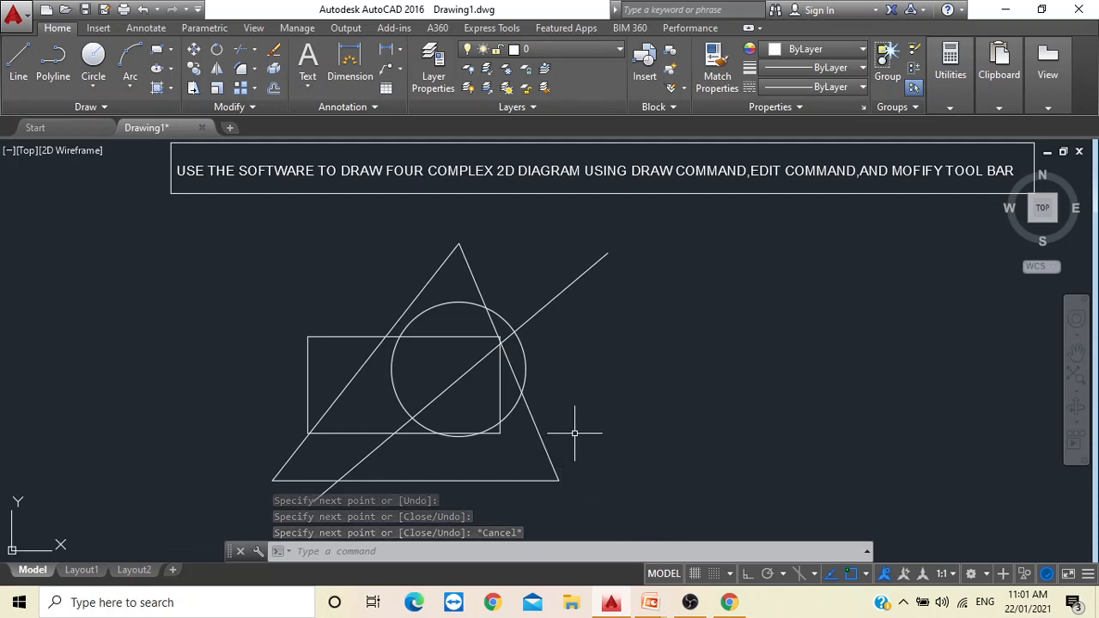
pyautogui.moveTo(564, 437); pyautogui.dragTo(574, 421, button='middle')
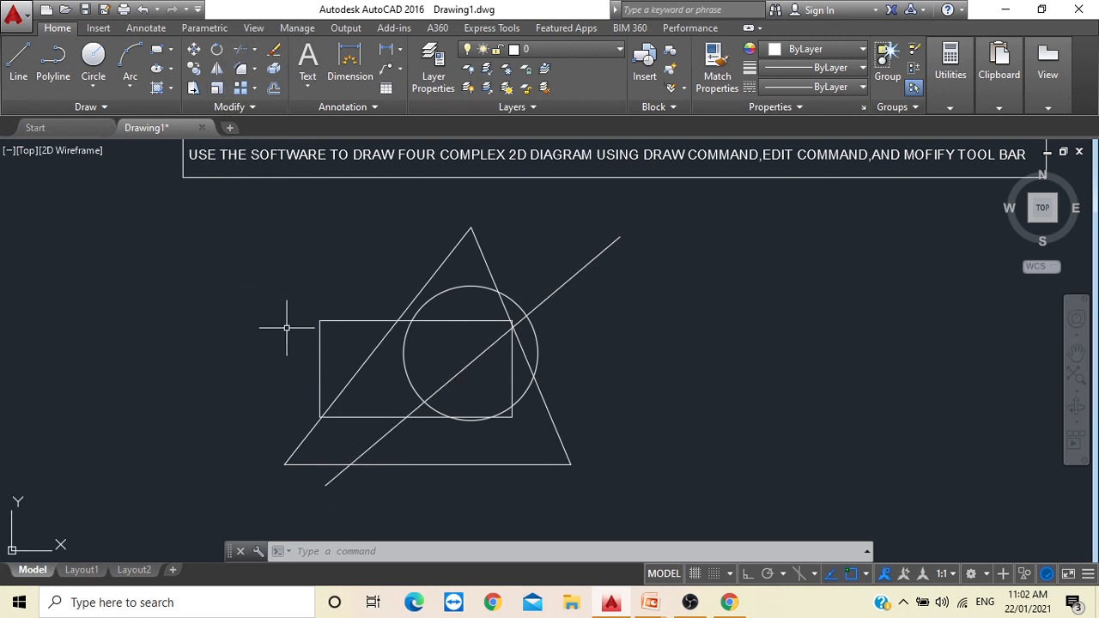
pyautogui.write('T')
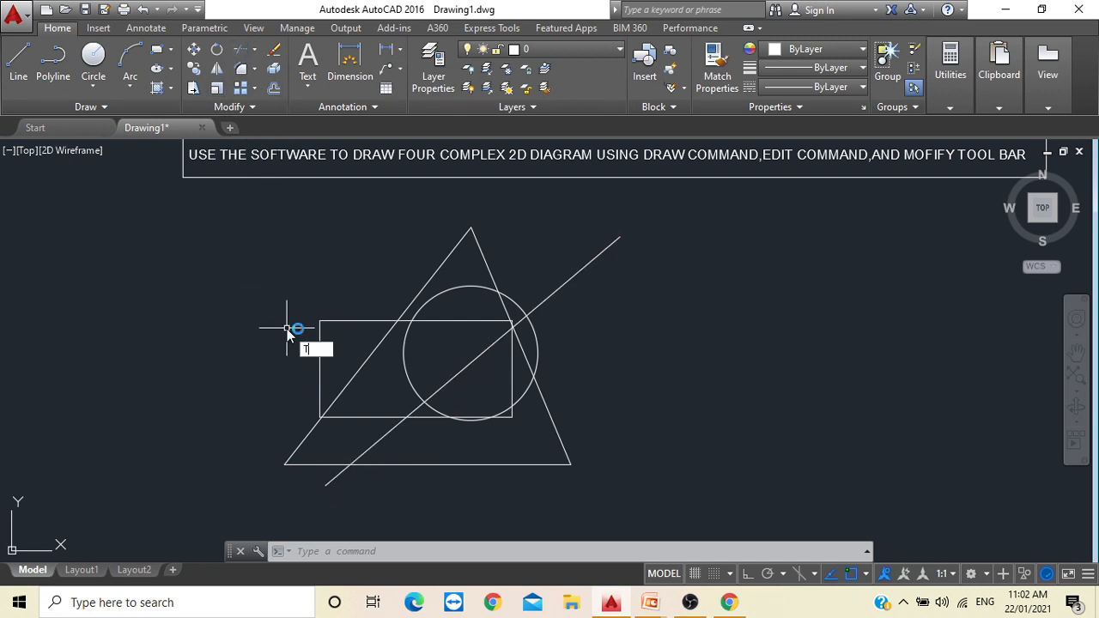
pyautogui.write('R')
pyautogui.press('Return')
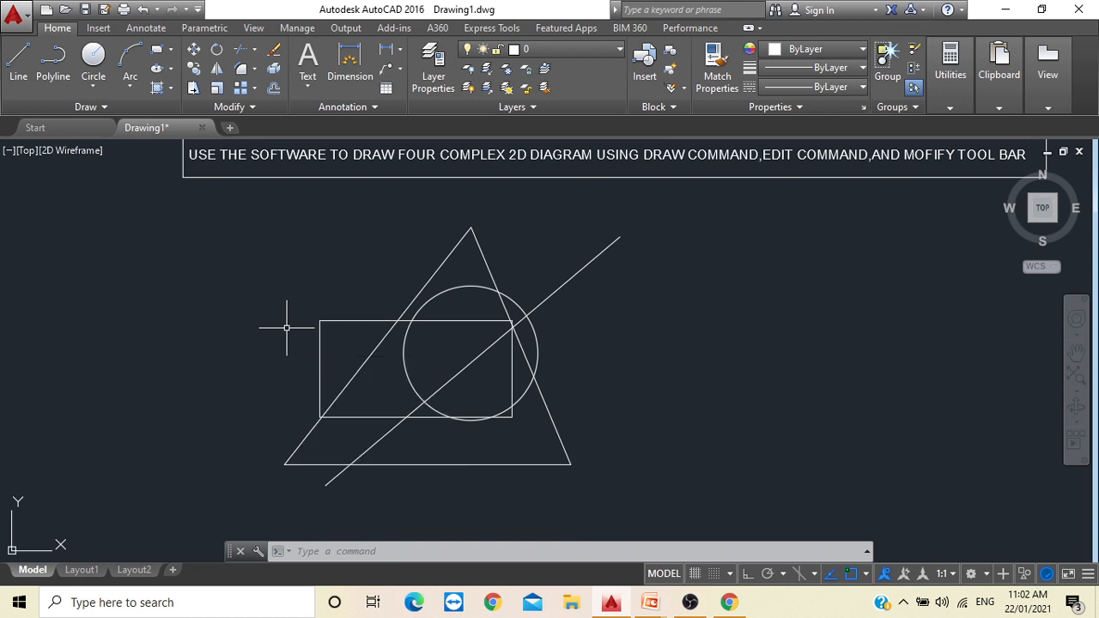
pyautogui.press('Escape')
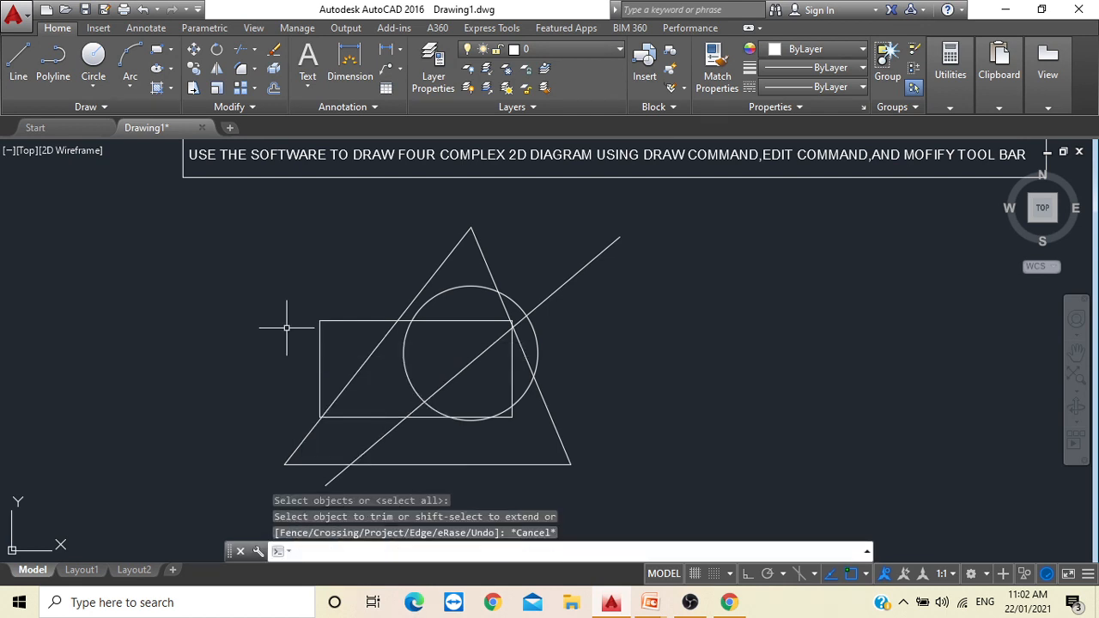
# Trim the diagonal line's two outer ends back to the circle's upper-right edge and to the triangle's base.
pyautogui.write('TR')
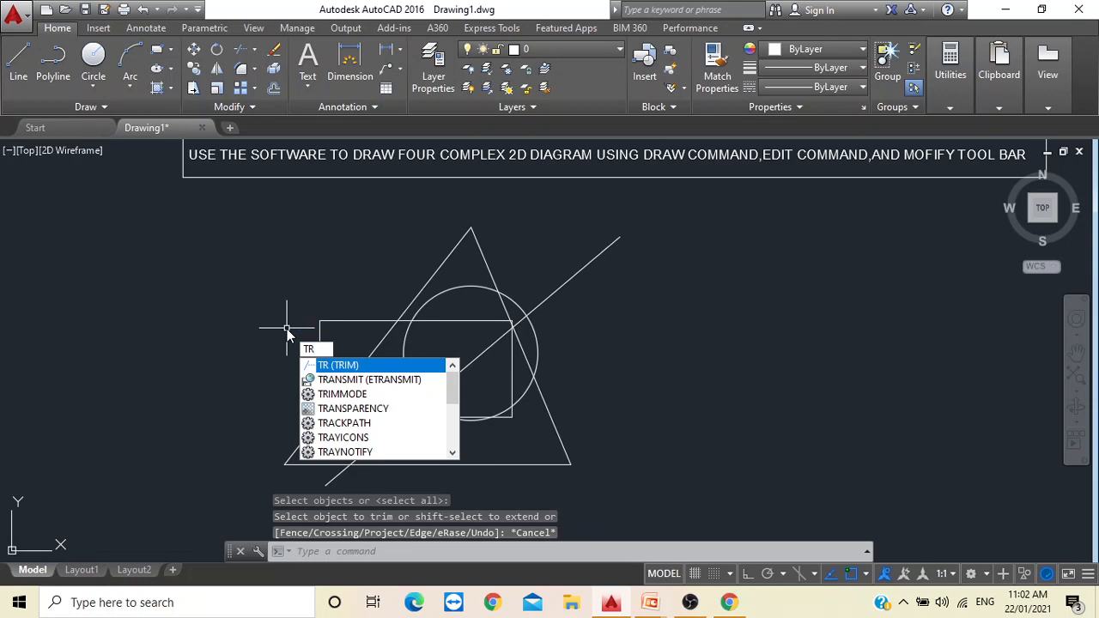
pyautogui.press('Return')
pyautogui.press('Return')
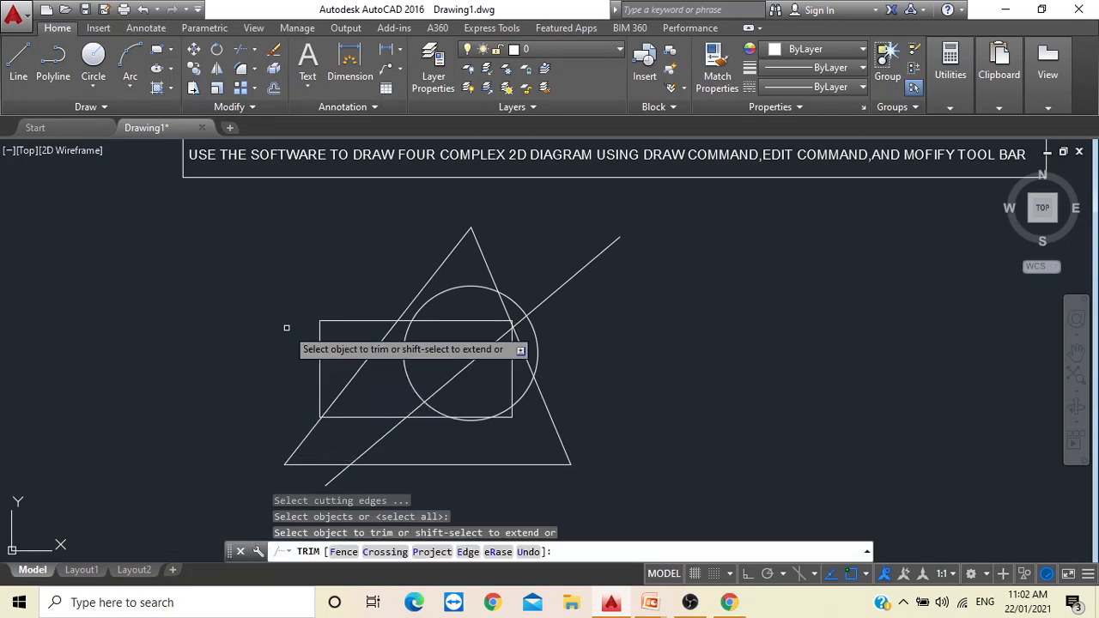
pyautogui.click(578, 273)
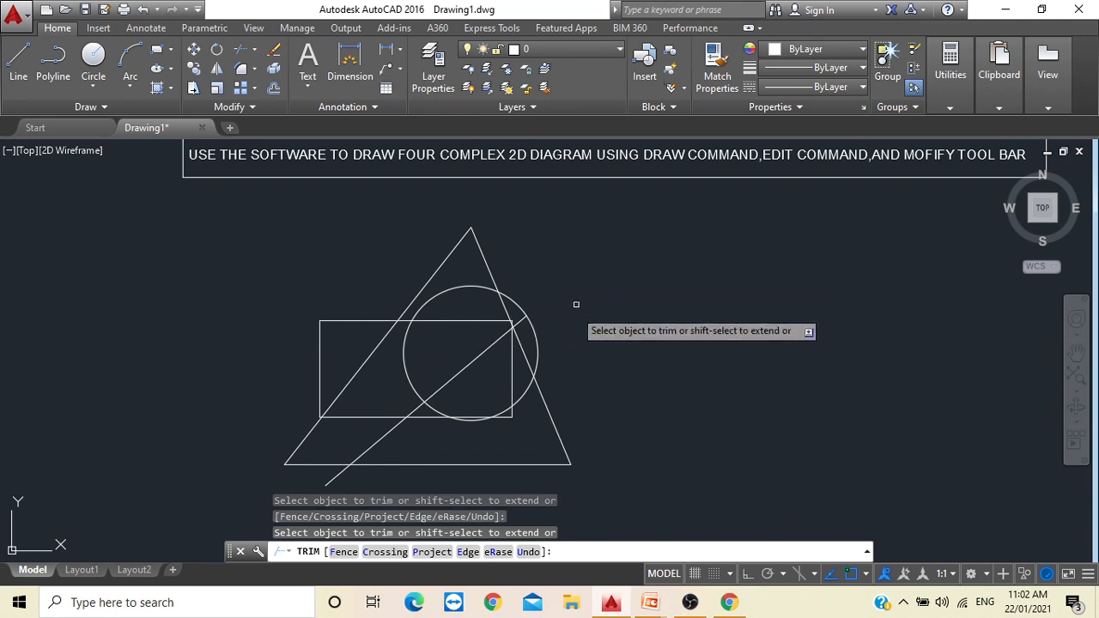
pyautogui.click(328, 485)
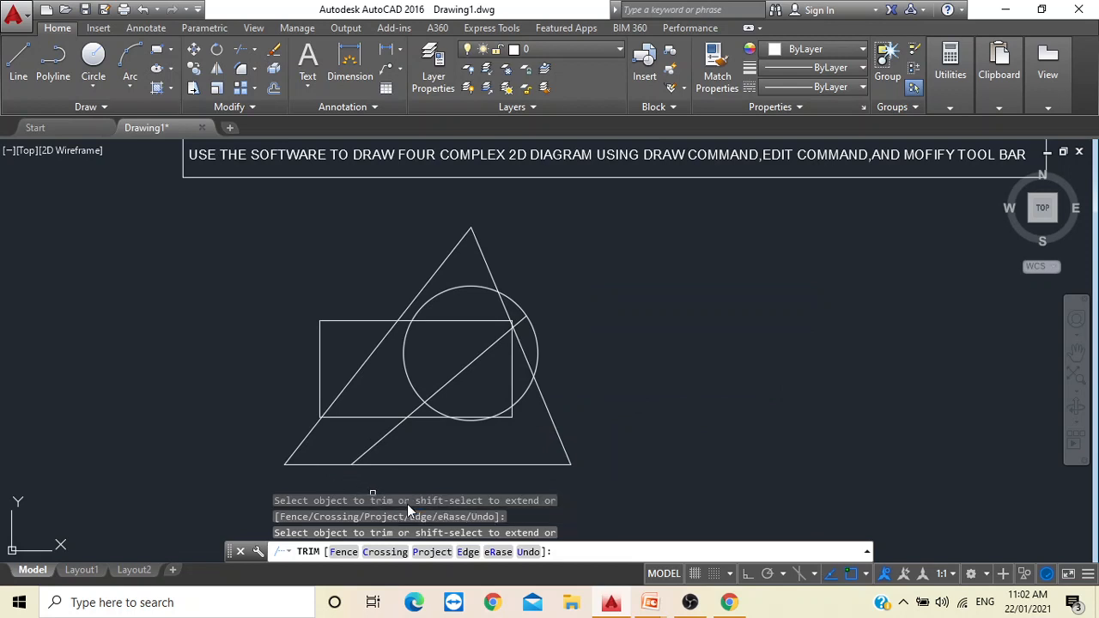
pyautogui.press('Escape')
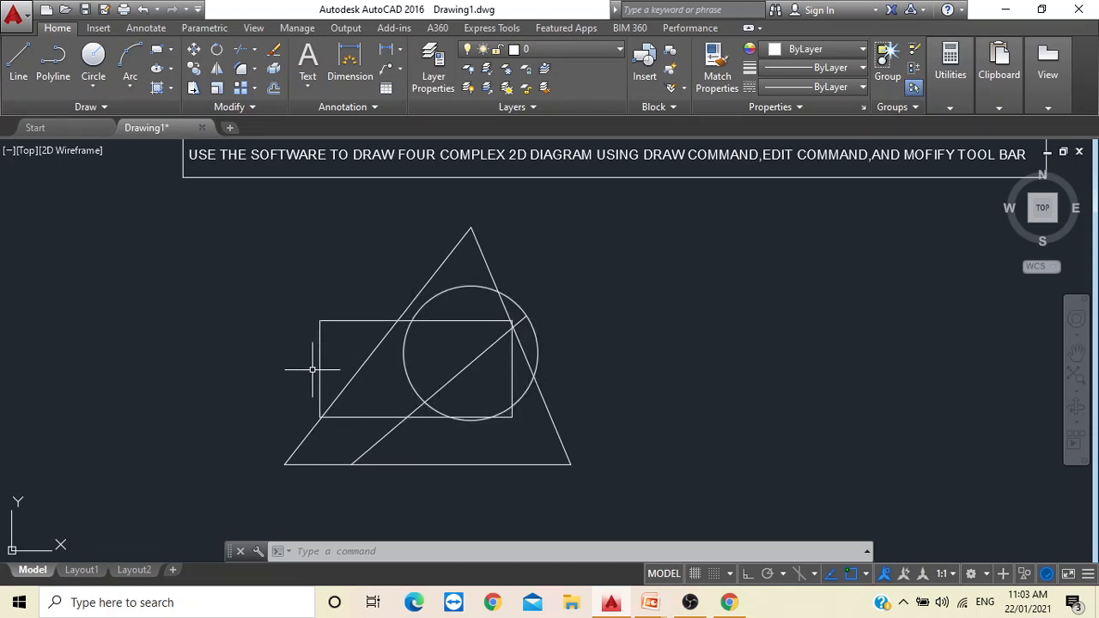
# Erase the rectangle that overlaps the circle and triangle.
pyautogui.click(276, 53)
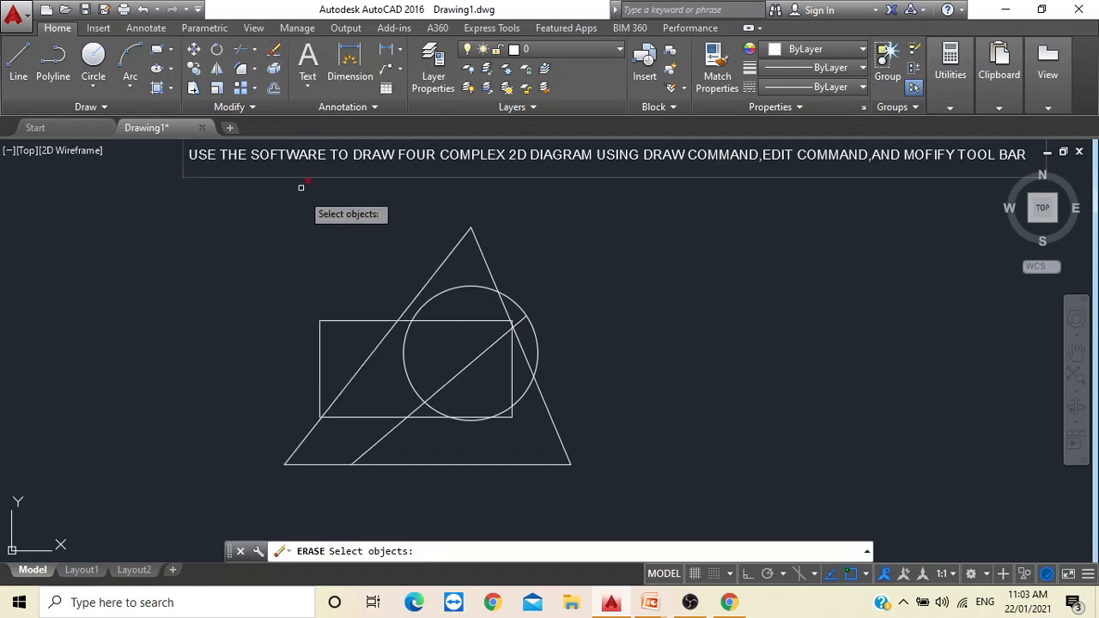
pyautogui.click(345, 318)
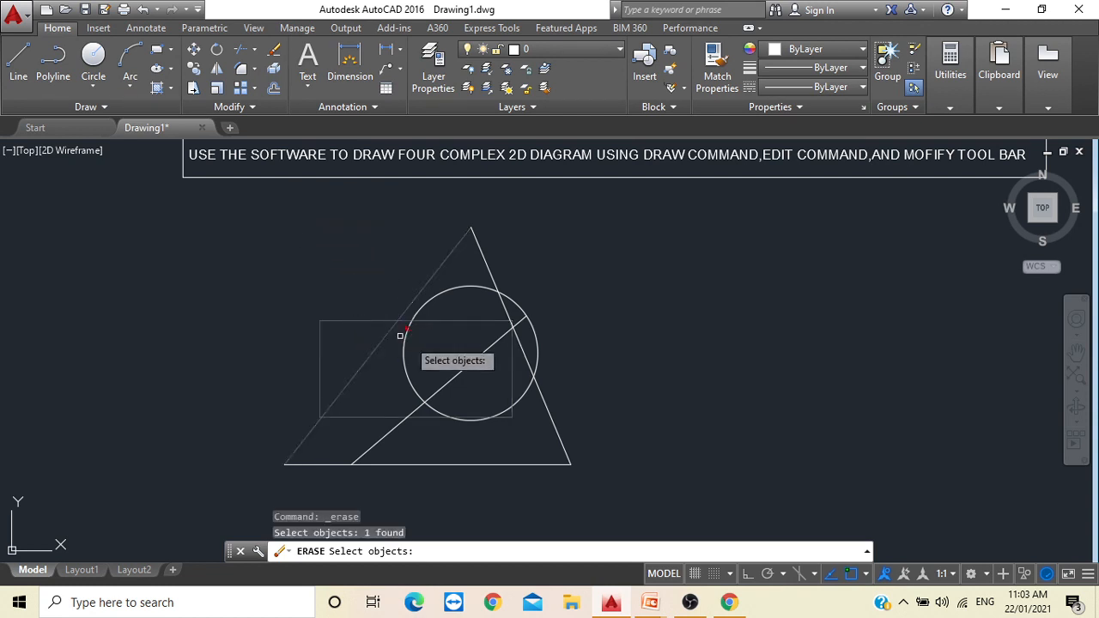
pyautogui.press('Return')
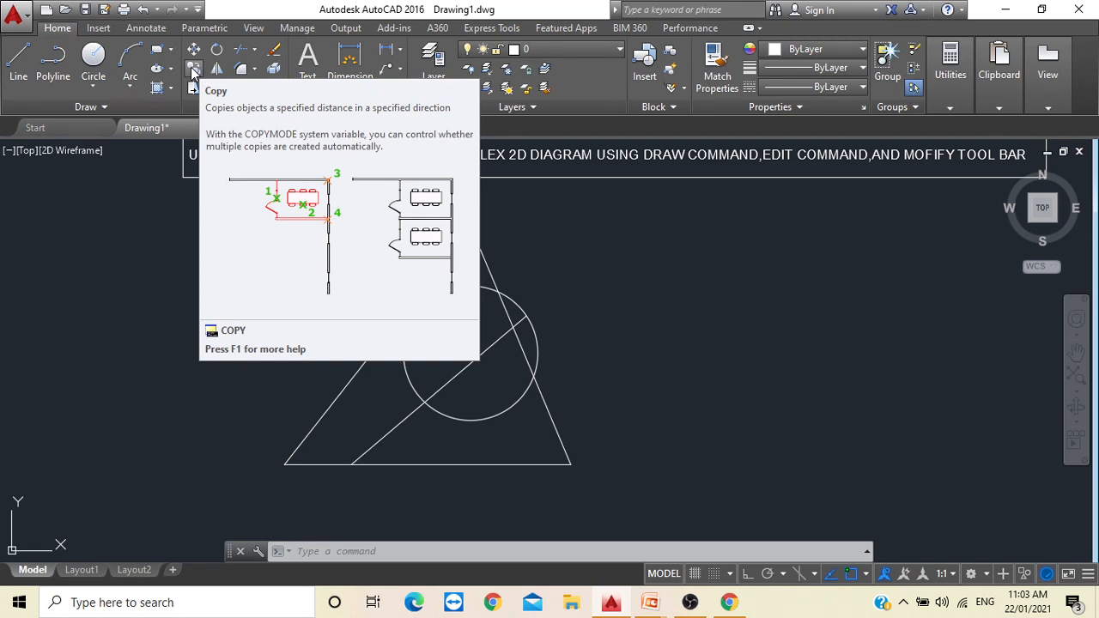
# Copy the whole triangle, circle and line figure horizontally to its left, using the triangle's lower-left corner as base point.
pyautogui.moveTo(559, 369); pyautogui.dragTo(663, 363, button='middle')
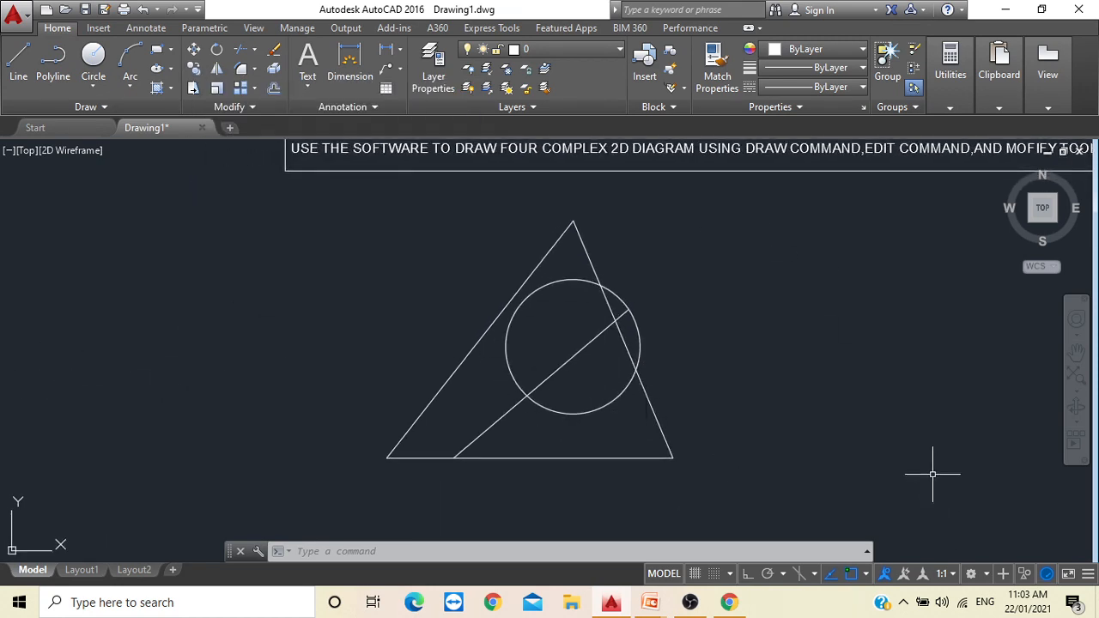
pyautogui.click(195, 68)
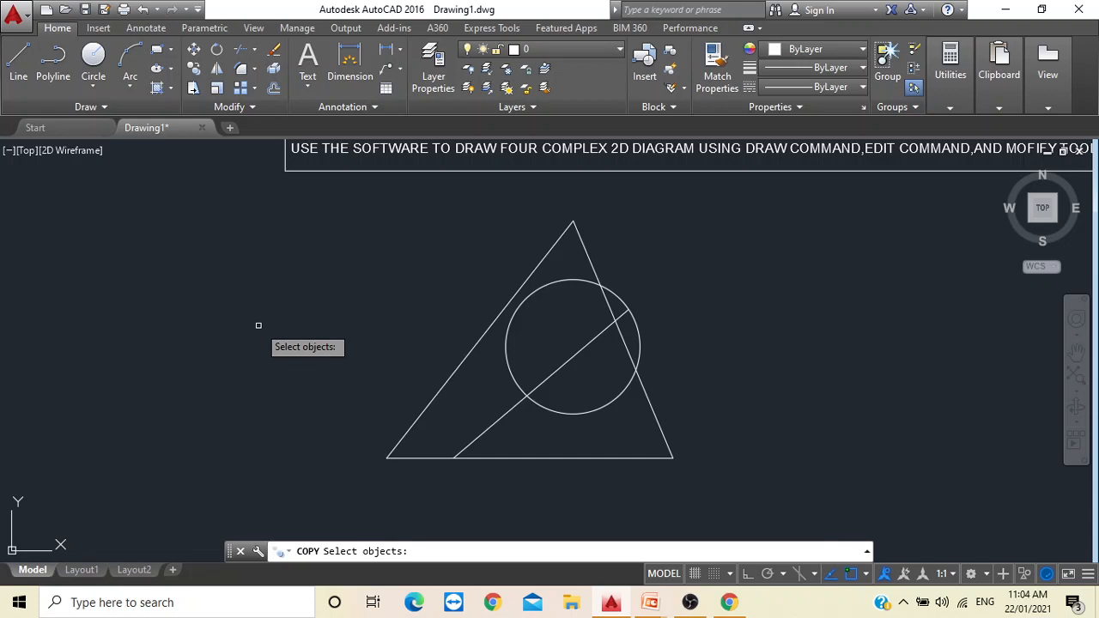
pyautogui.click(328, 196)
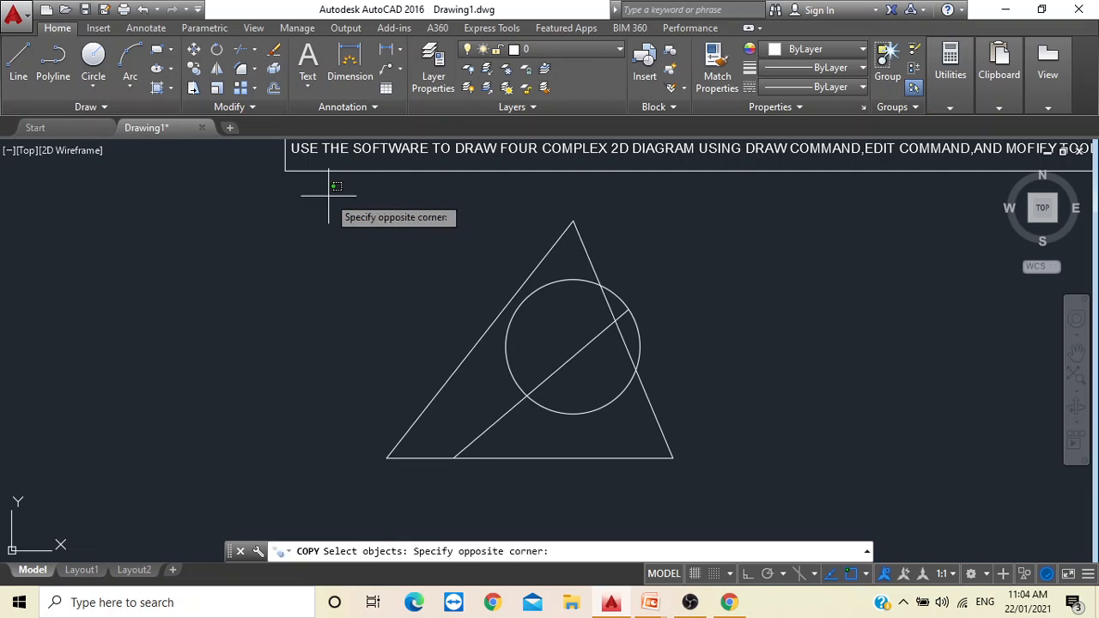
pyautogui.click(766, 494)
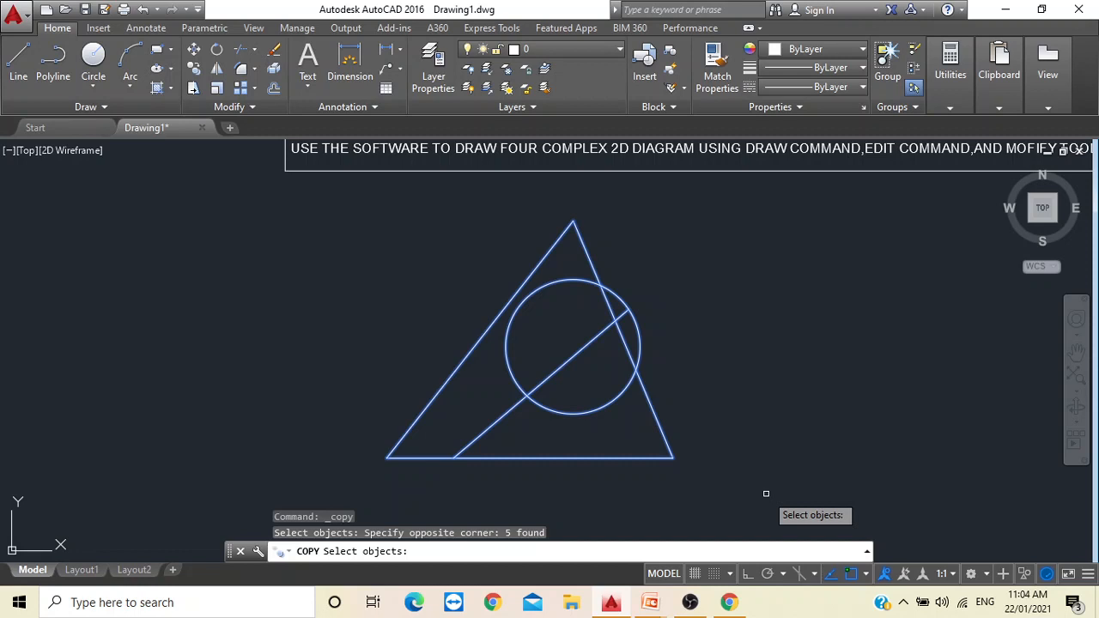
pyautogui.press('Return')
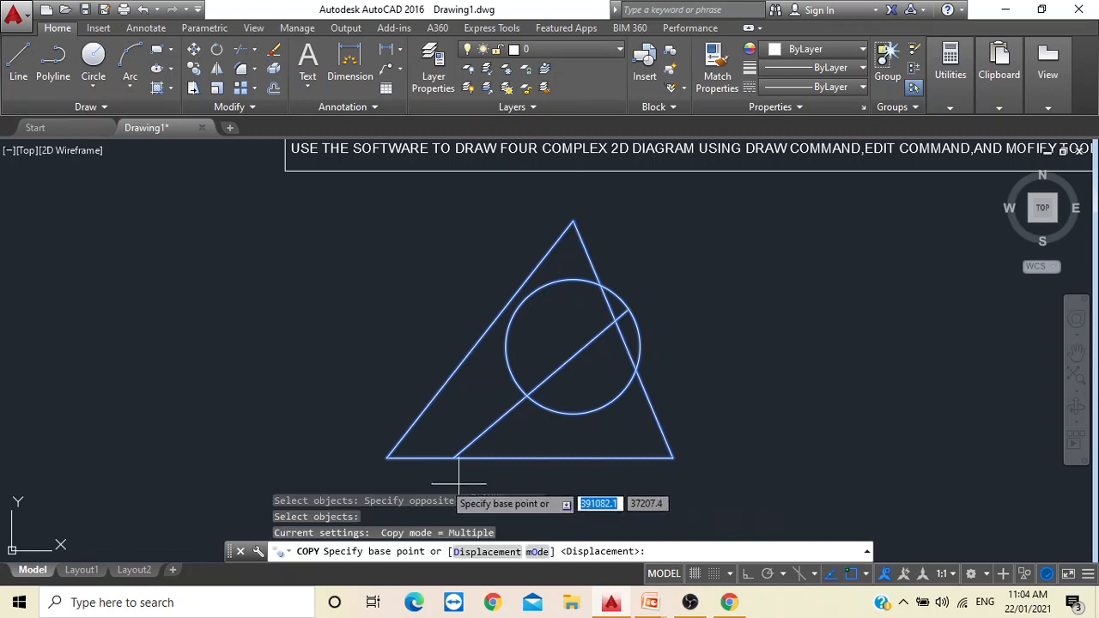
pyautogui.click(389, 458)
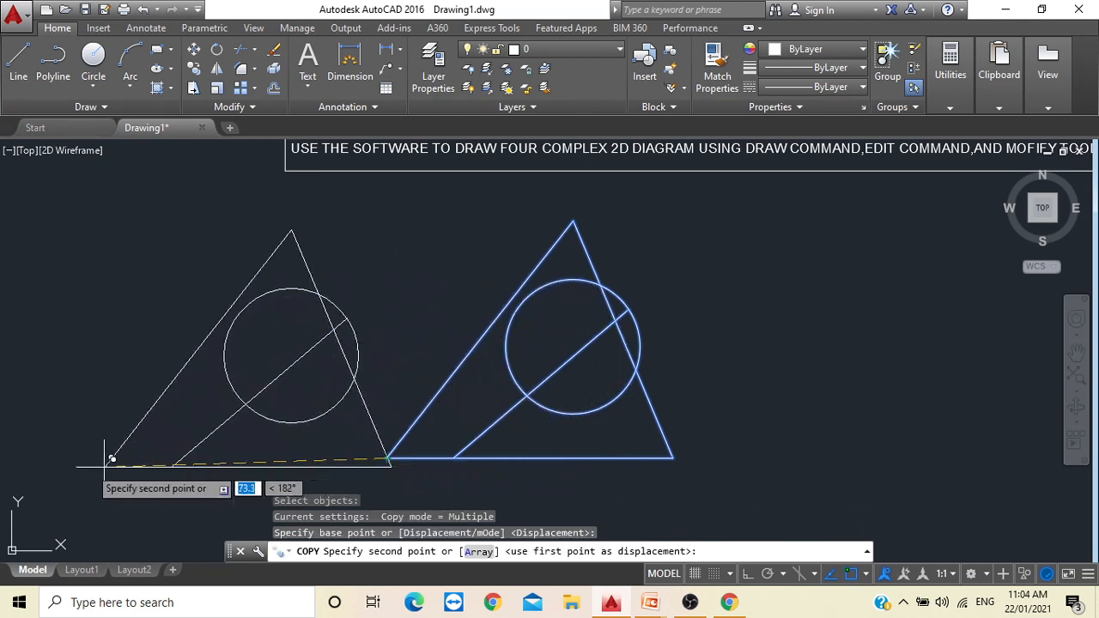
pyautogui.click(18, 457)
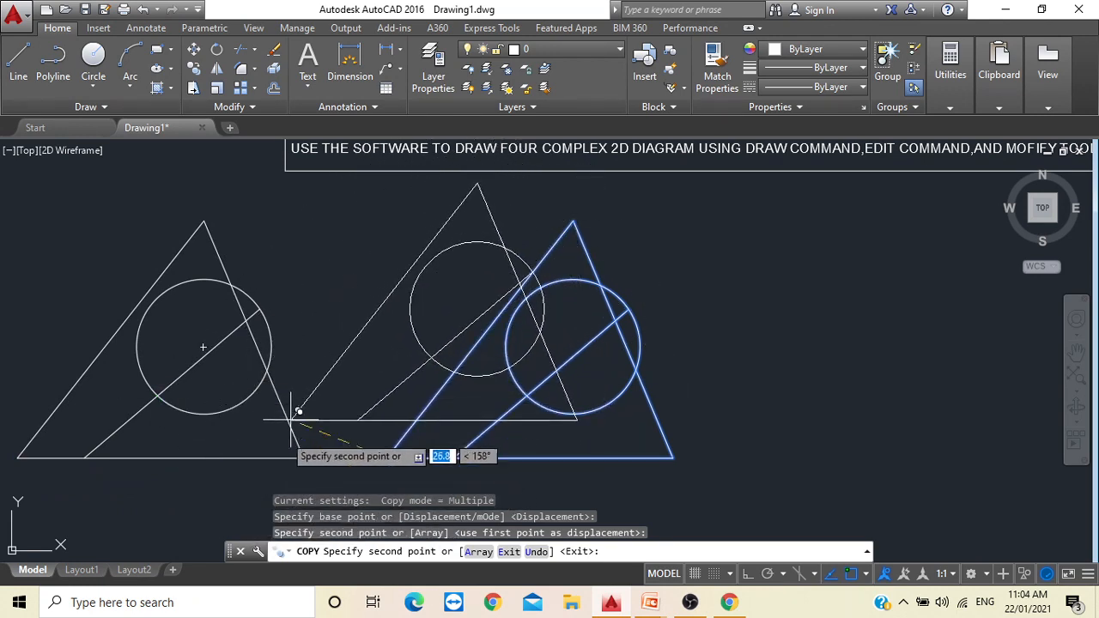
pyautogui.click(235, 391)
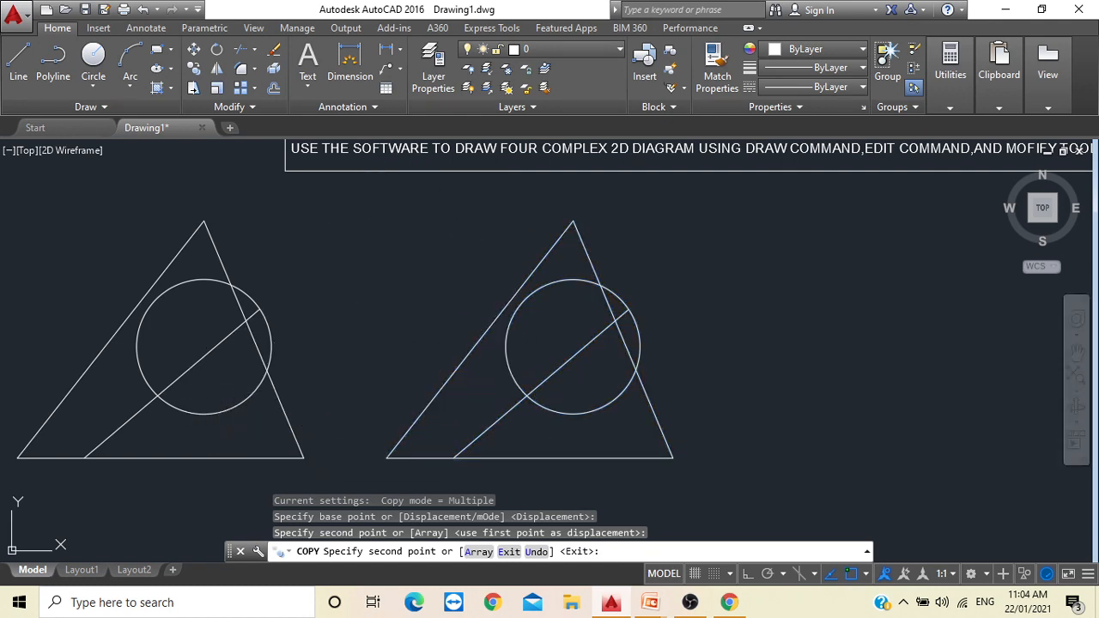
pyautogui.press('Escape')
# Mirror the original triangle figure about a vertical line through its lower-right corner, keeping the source objects.
pyautogui.scroll(-2, 363, 401)
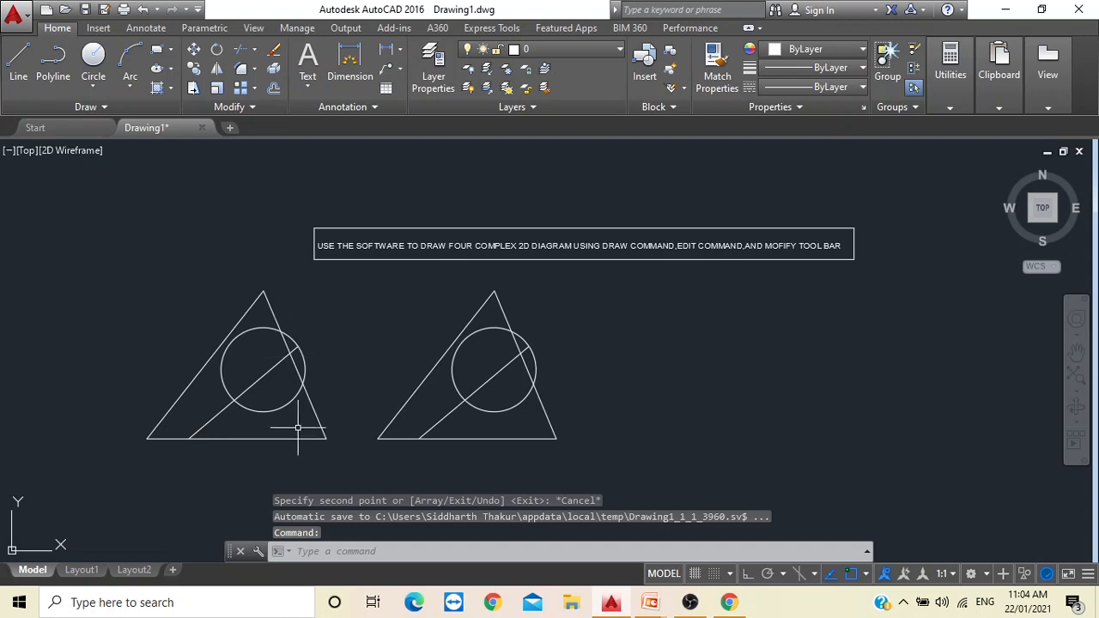
pyautogui.scroll(1, 447, 414)
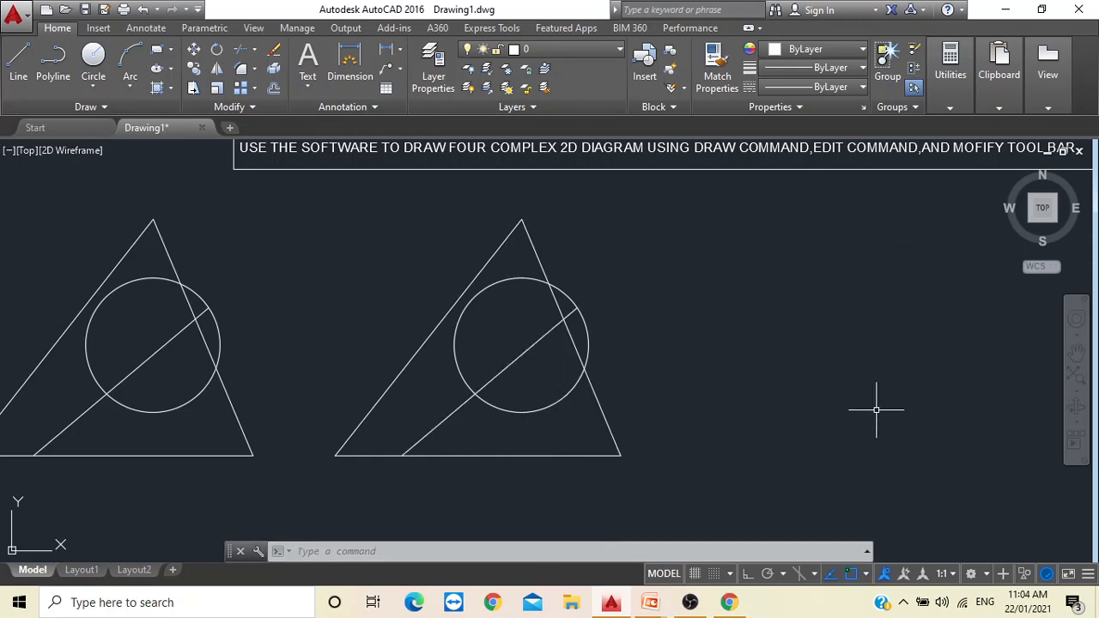
pyautogui.click(219, 69)
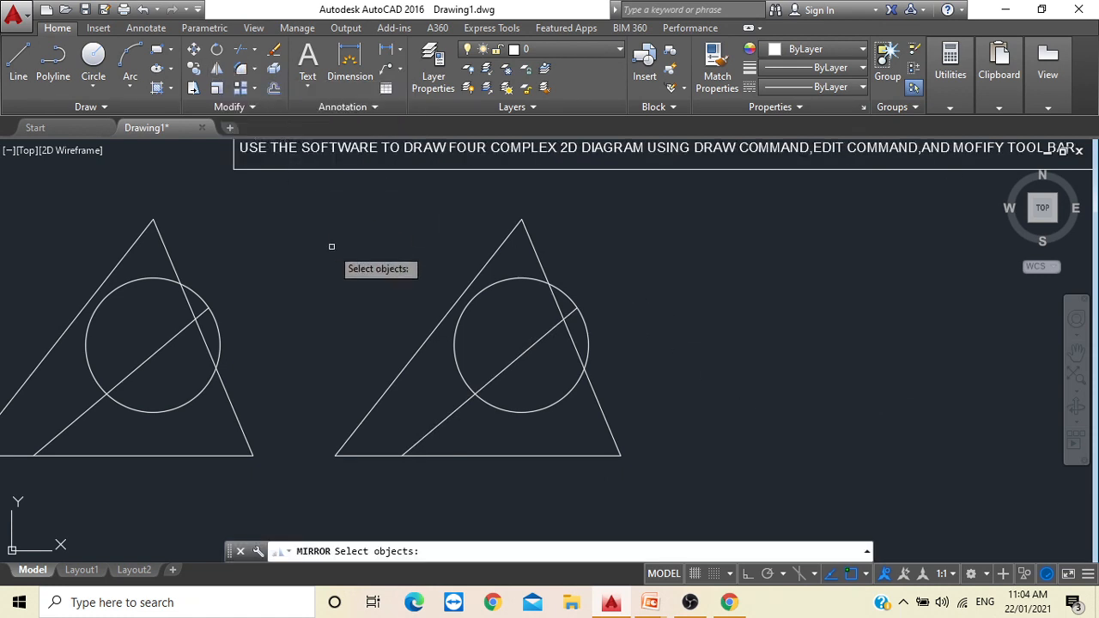
pyautogui.click(289, 187)
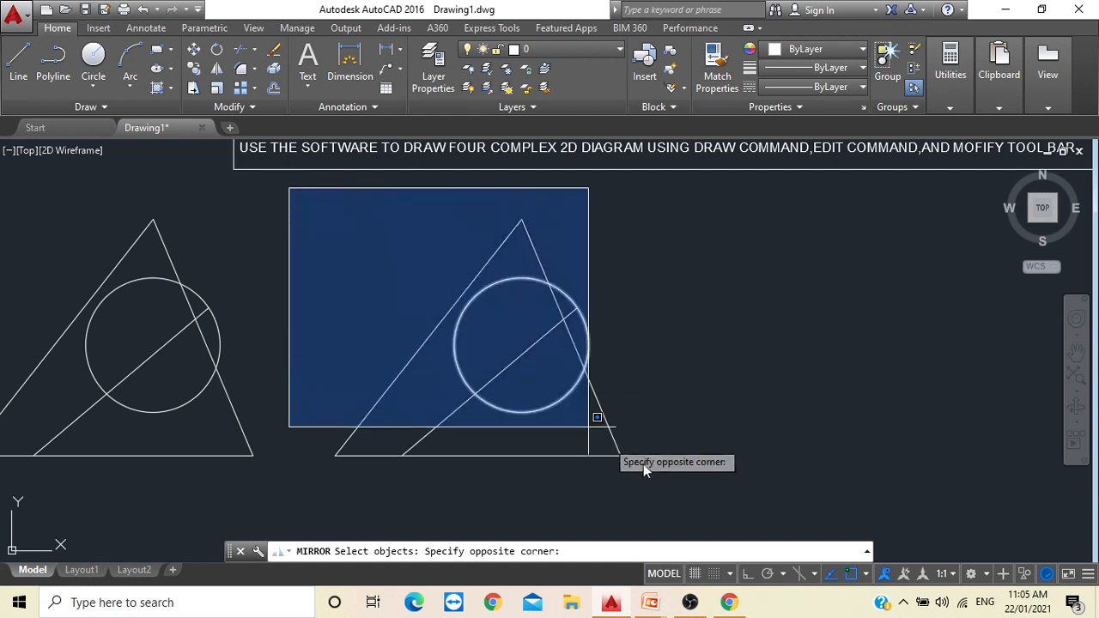
pyautogui.click(700, 506)
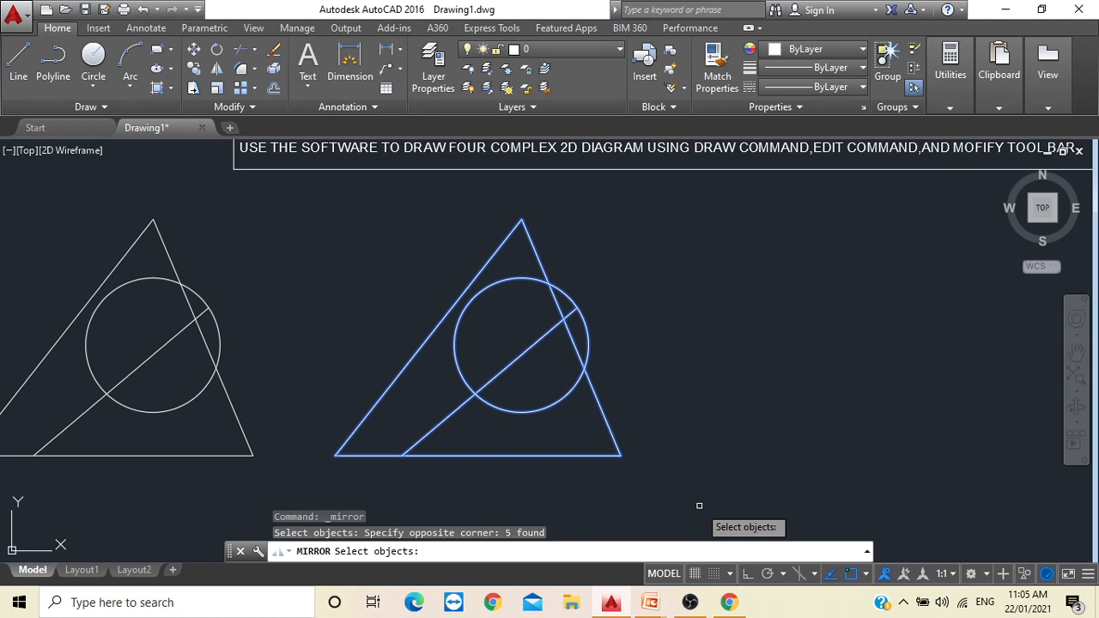
pyautogui.press('Return')
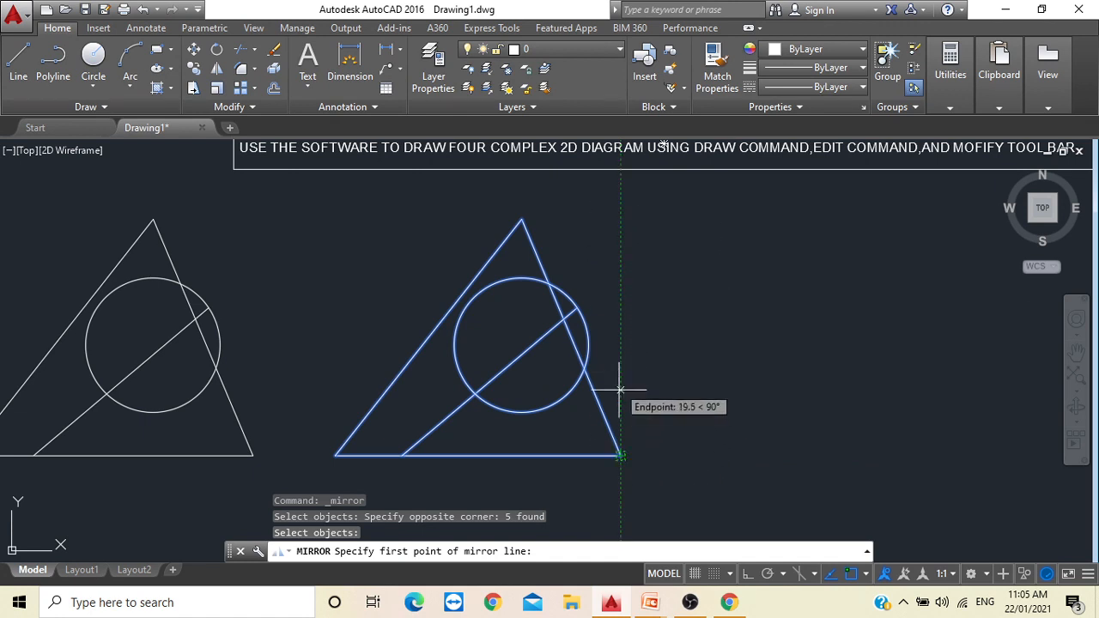
pyautogui.click(620, 456)
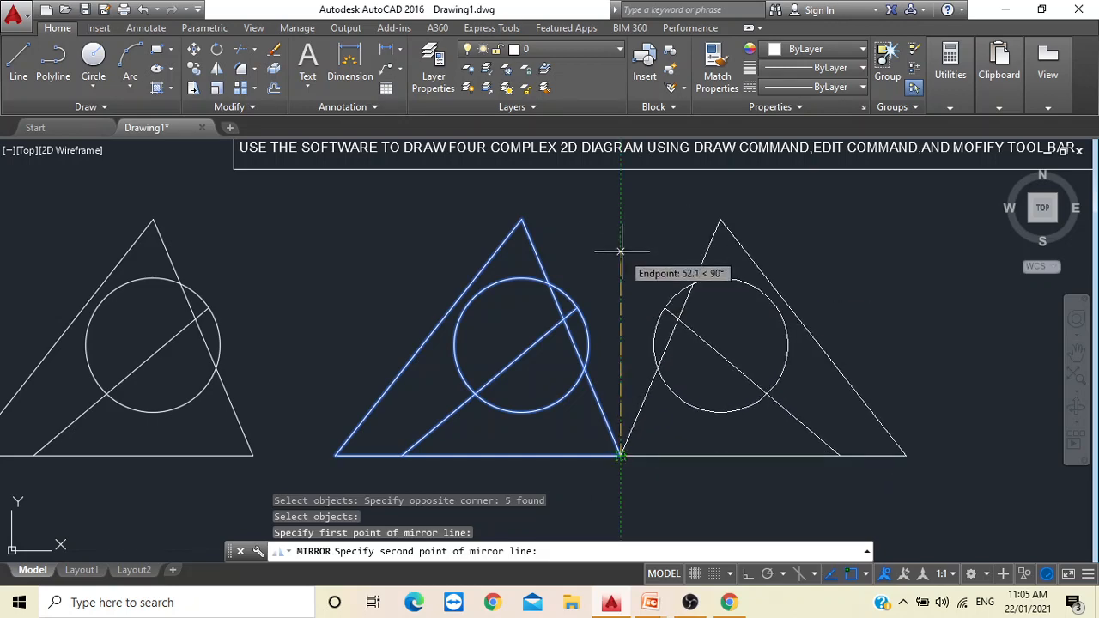
pyautogui.click(621, 196)
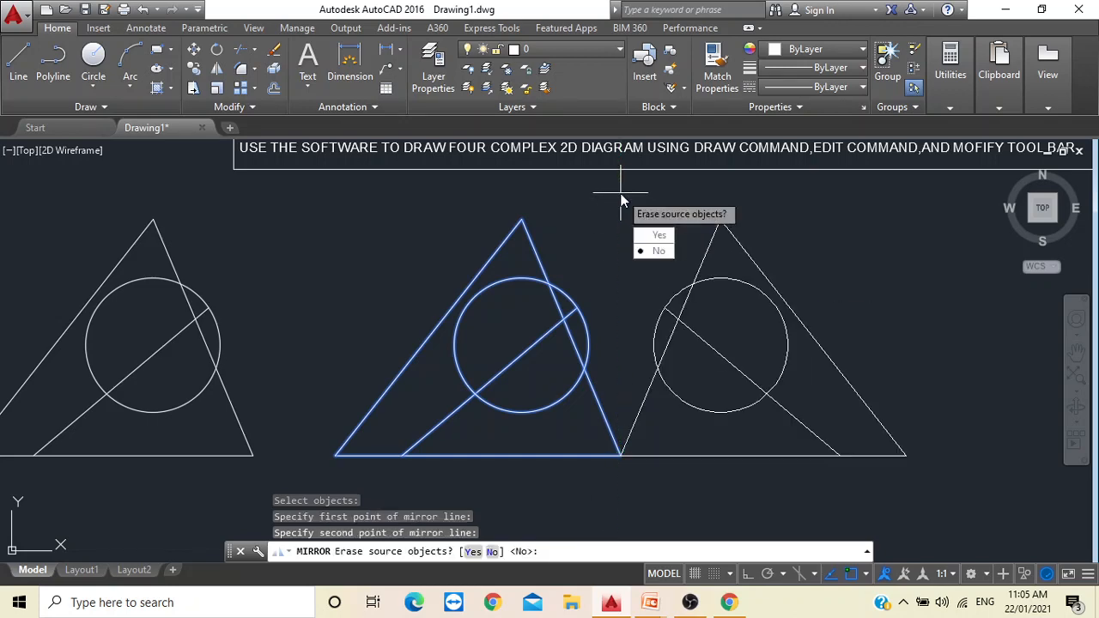
pyautogui.click(657, 249)
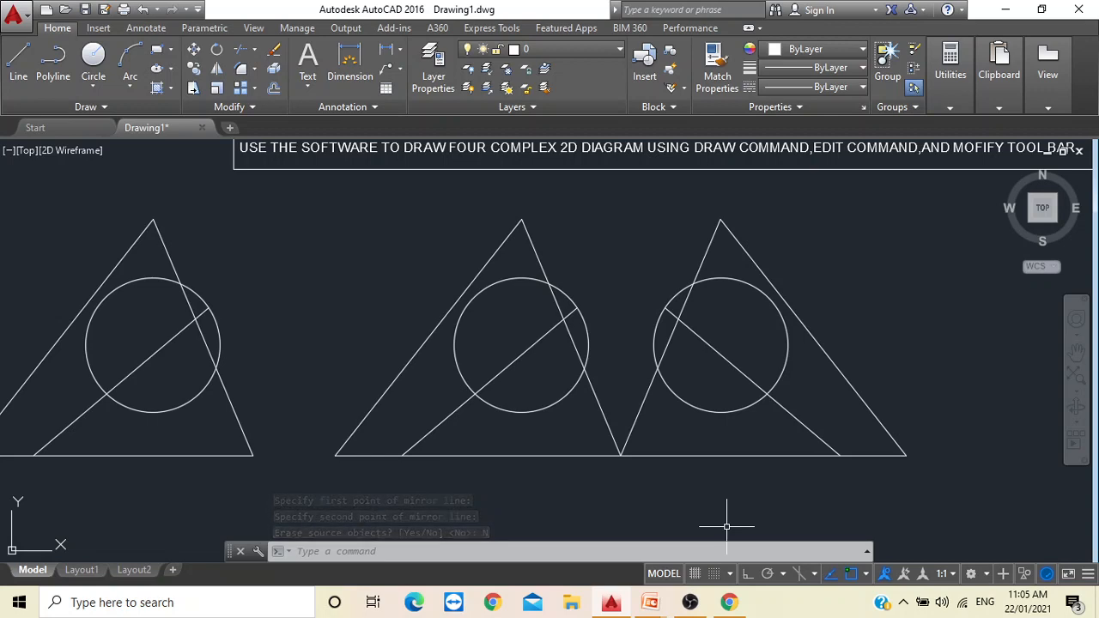
# Mirror the two joined triangle figures downward about their shared horizontal base line, keeping the source objects.
pyautogui.scroll(-2, 719, 513)
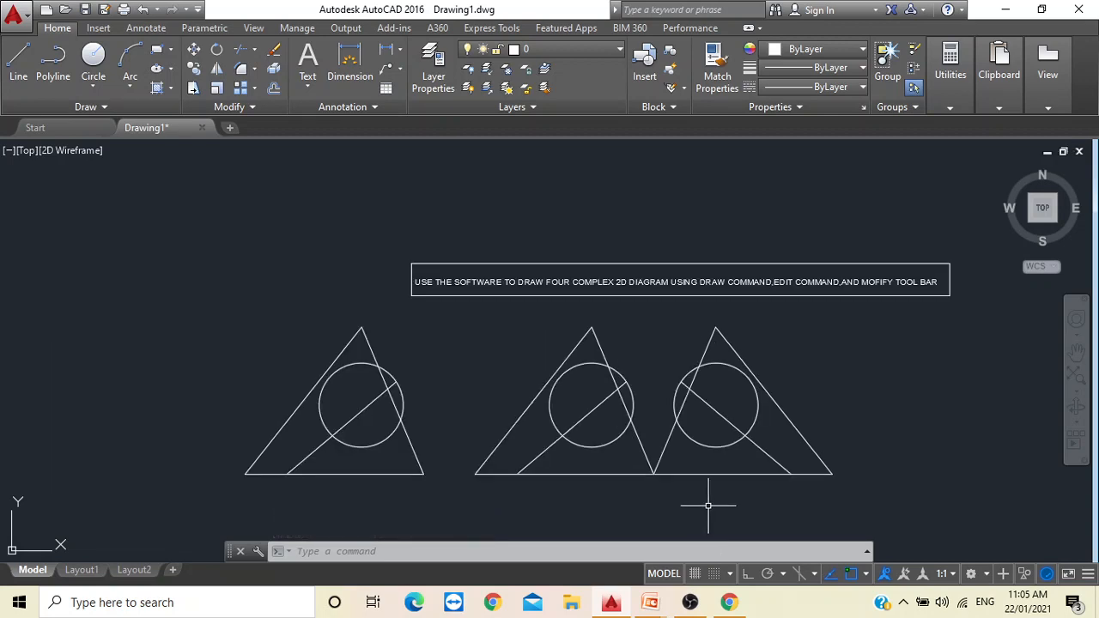
pyautogui.moveTo(712, 508)
pyautogui.mouseDown(button='middle')
pyautogui.moveTo(712, 473)
pyautogui.moveTo(628, 410)
pyautogui.moveTo(627, 389)
pyautogui.mouseUp(button='middle')
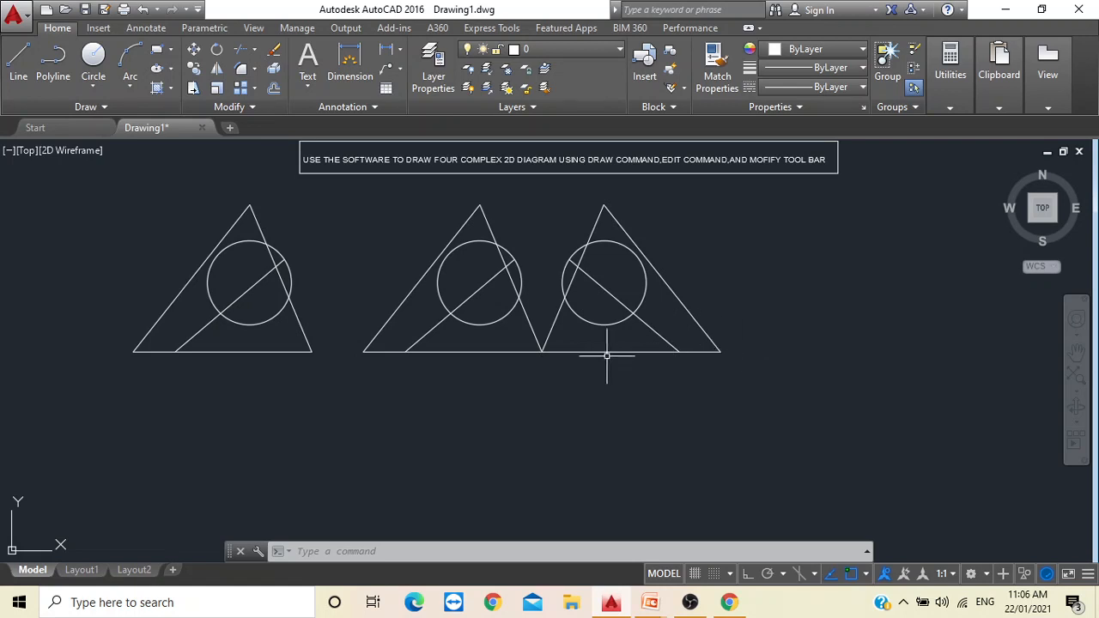
pyautogui.click(217, 72)
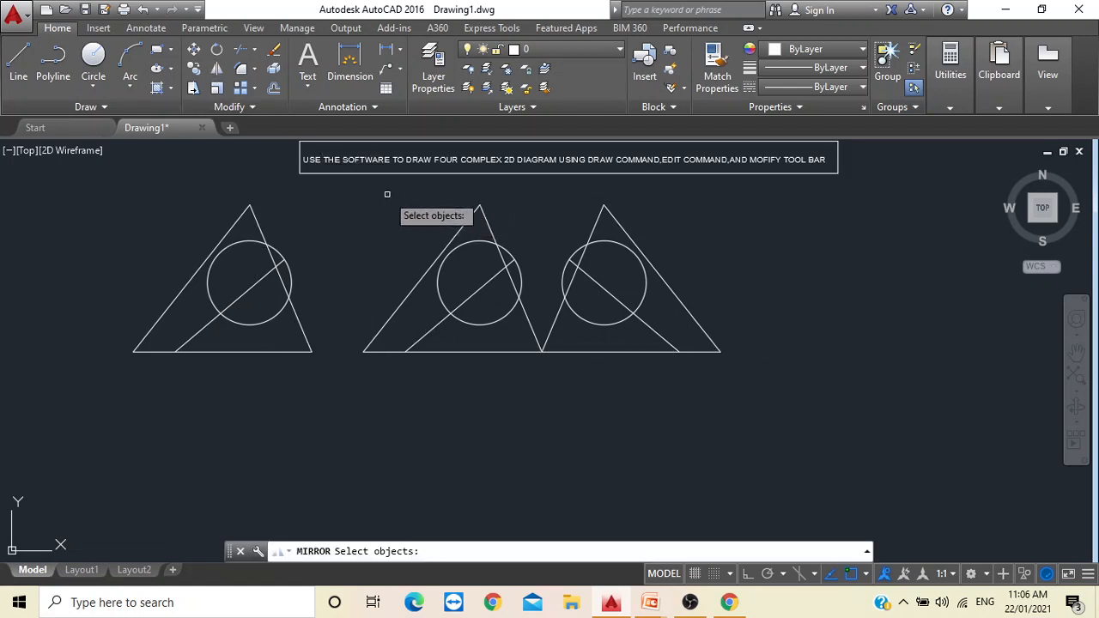
pyautogui.click(341, 181)
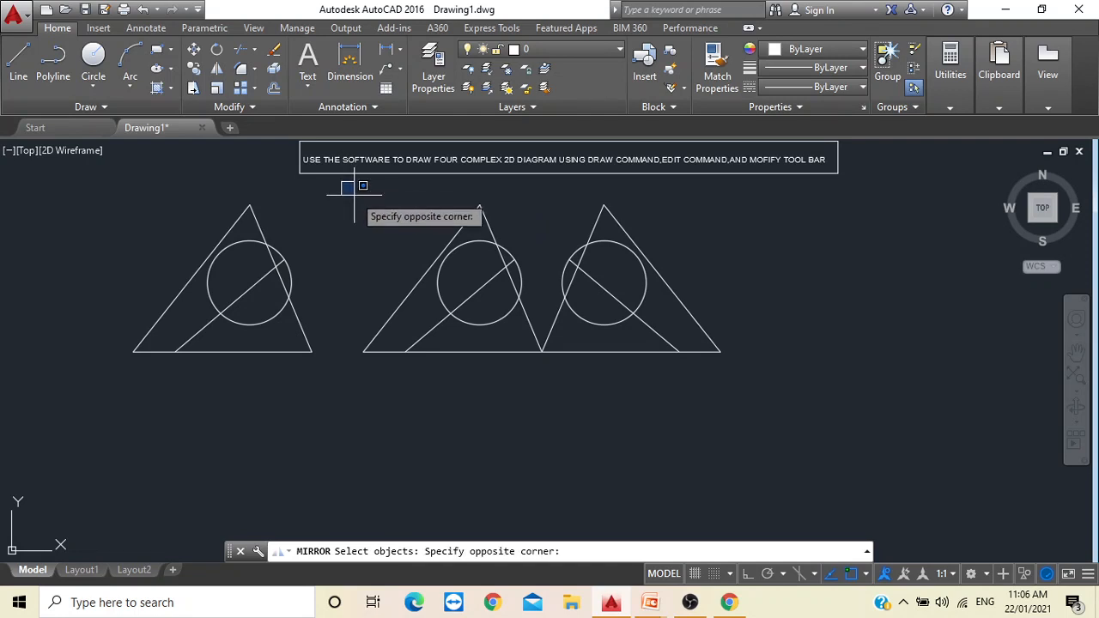
pyautogui.click(780, 378)
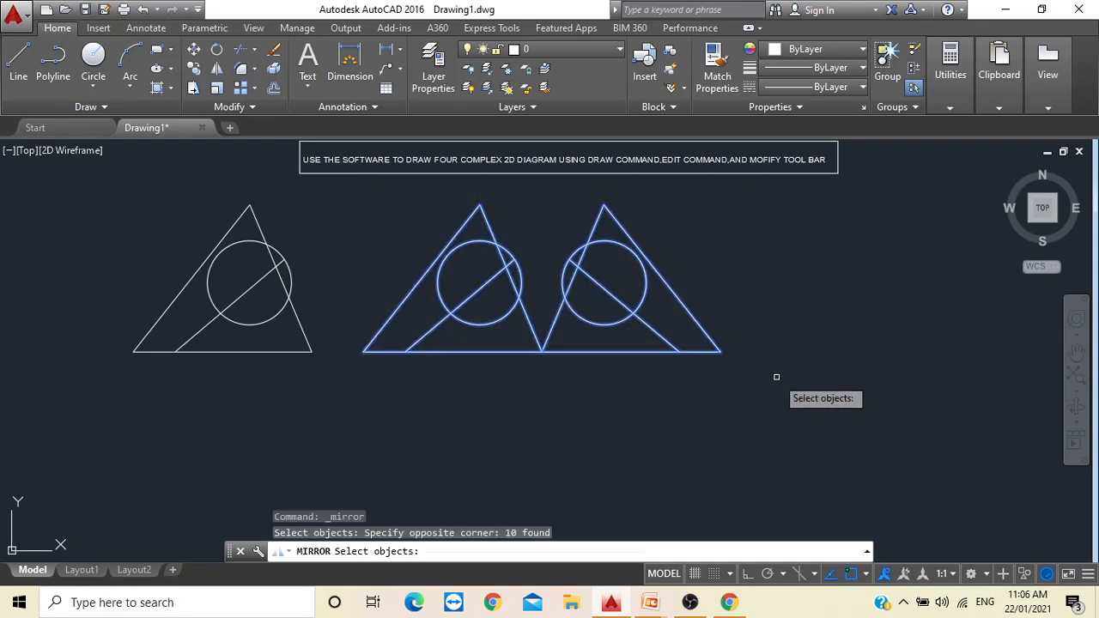
pyautogui.press('Return')
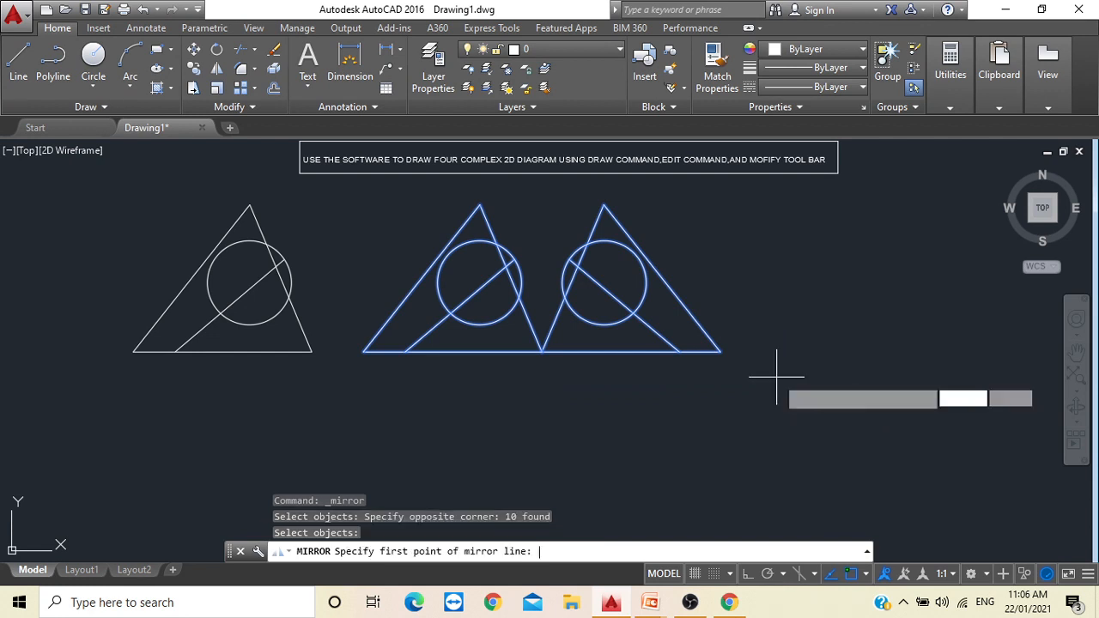
pyautogui.click(364, 352)
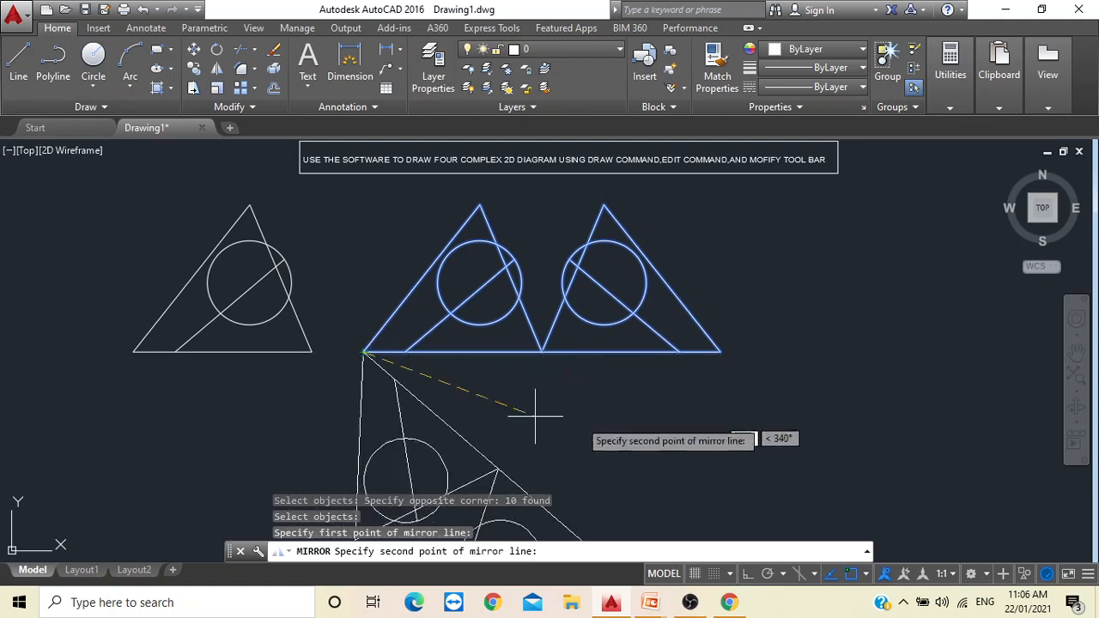
pyautogui.click(721, 353)
pyautogui.click(755, 410)
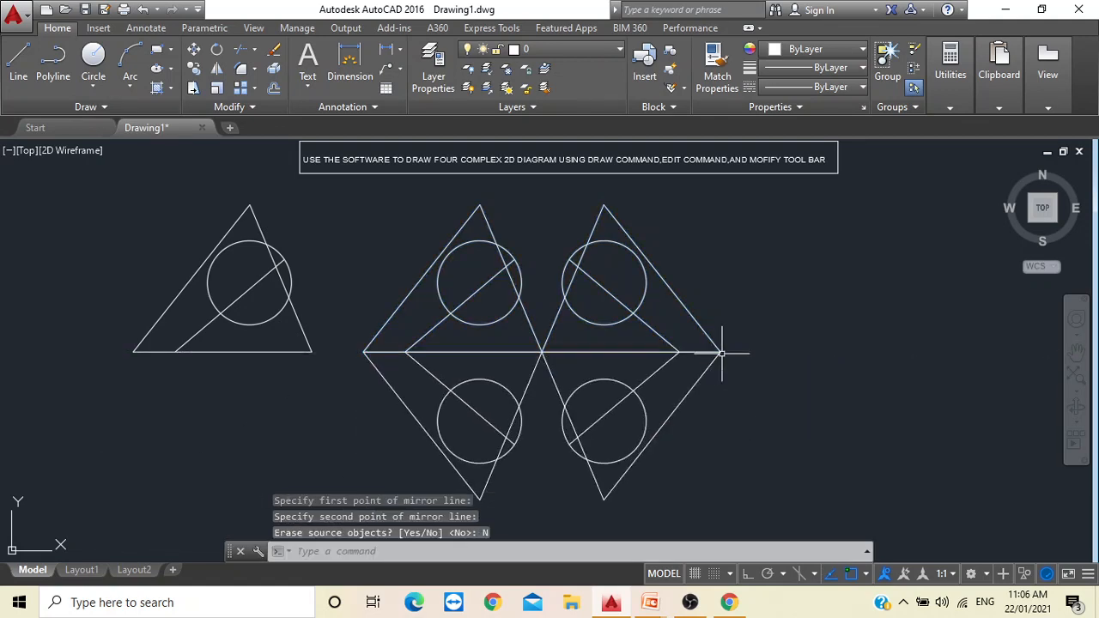
pyautogui.scroll(-2, 716, 361)
pyautogui.scroll(1, 792, 410)
pyautogui.scroll(-1, 768, 405)
pyautogui.scroll(1, 768, 405)
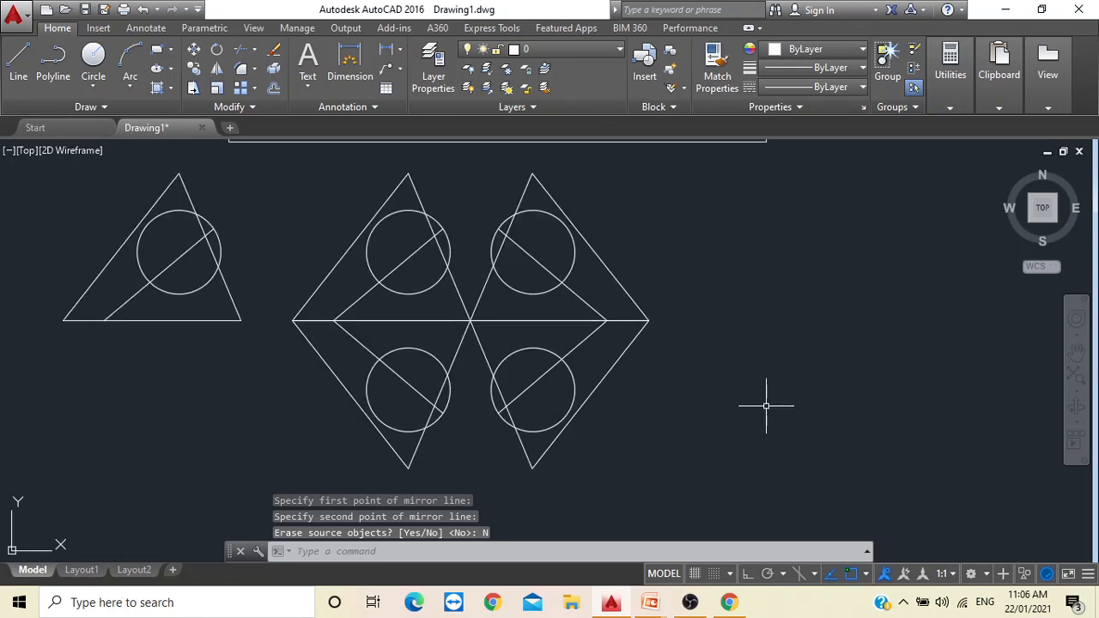
pyautogui.scroll(-1, 767, 410)
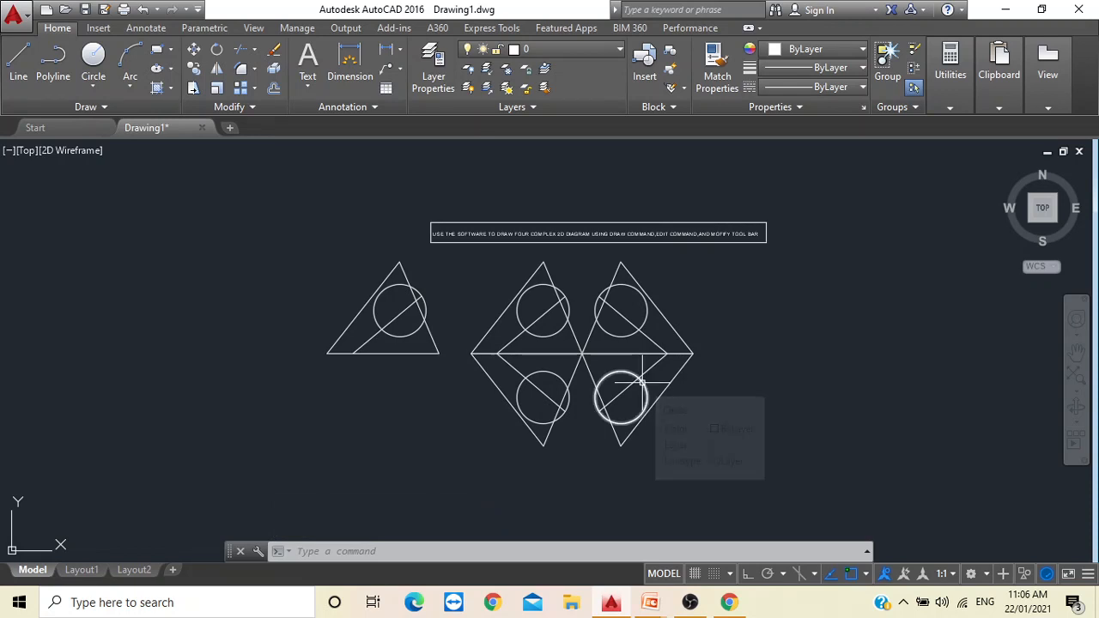
pyautogui.scroll(1, 642, 378)
pyautogui.click(553, 319)
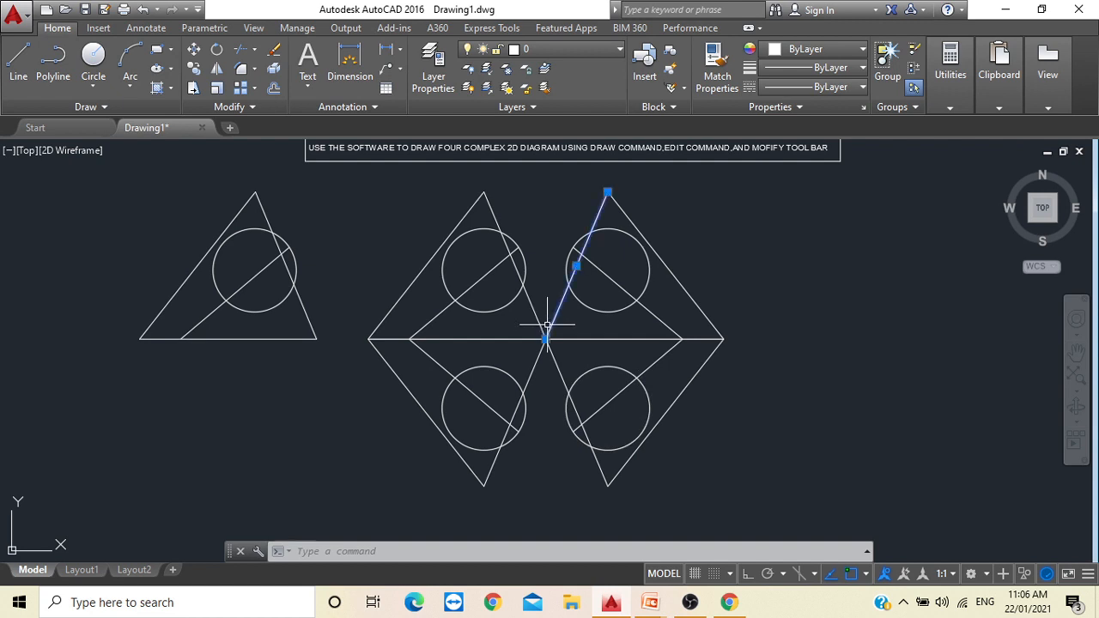
pyautogui.press('Escape')
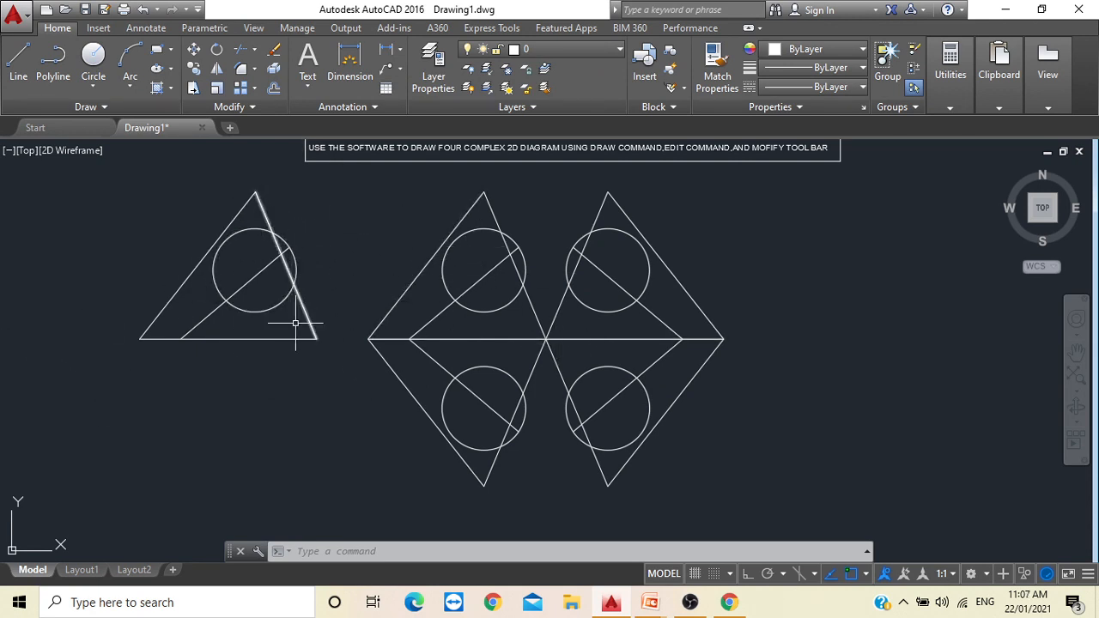
pyautogui.write('E')
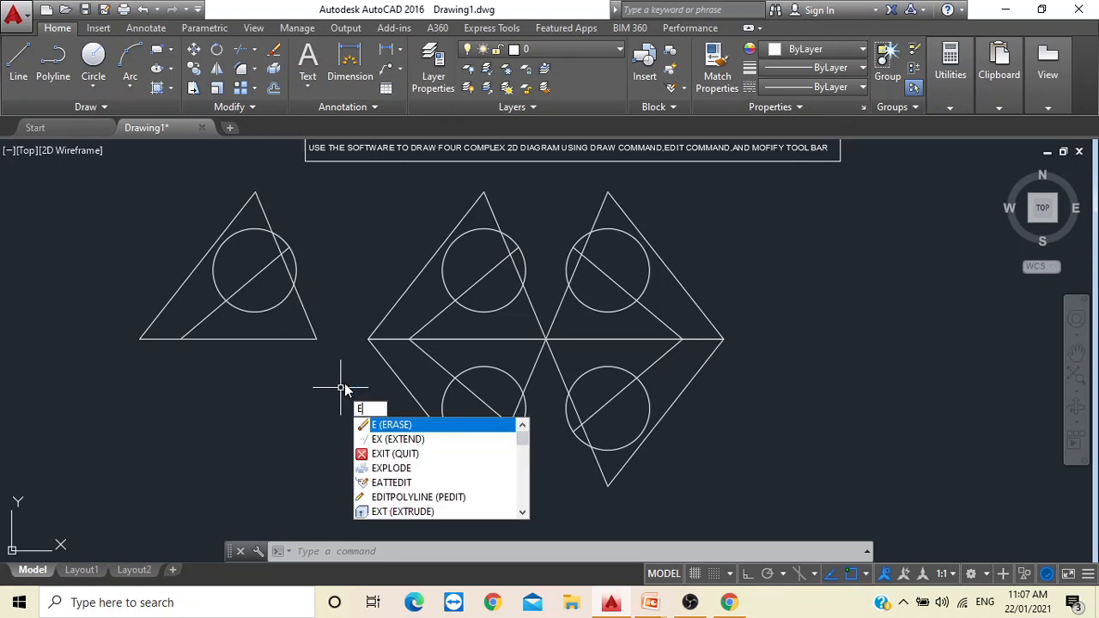
pyautogui.press('Return')
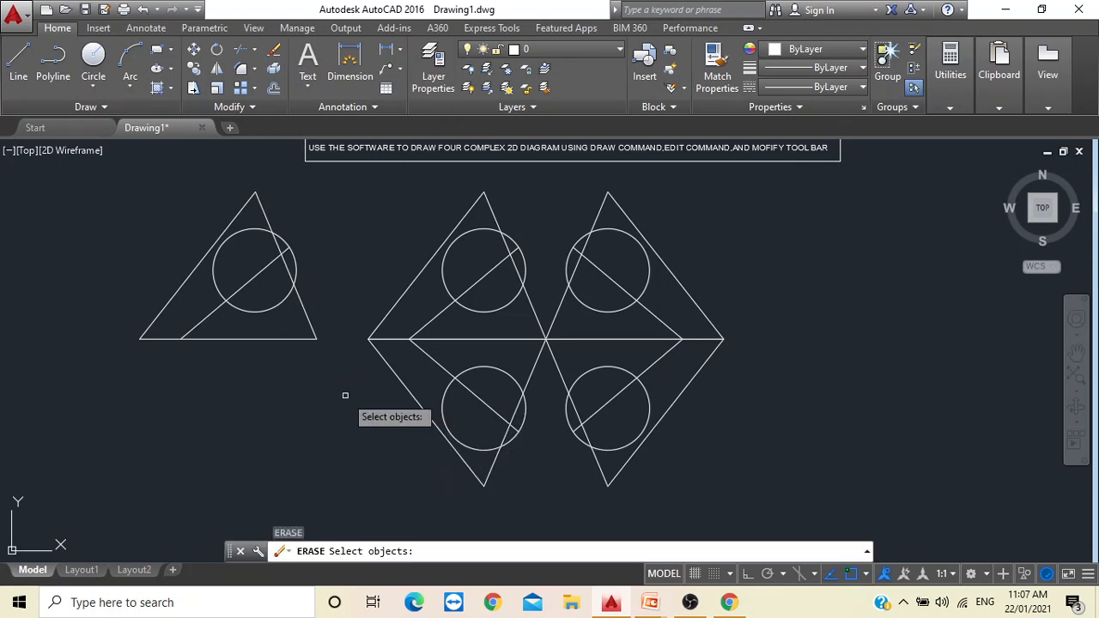
pyautogui.click(233, 215)
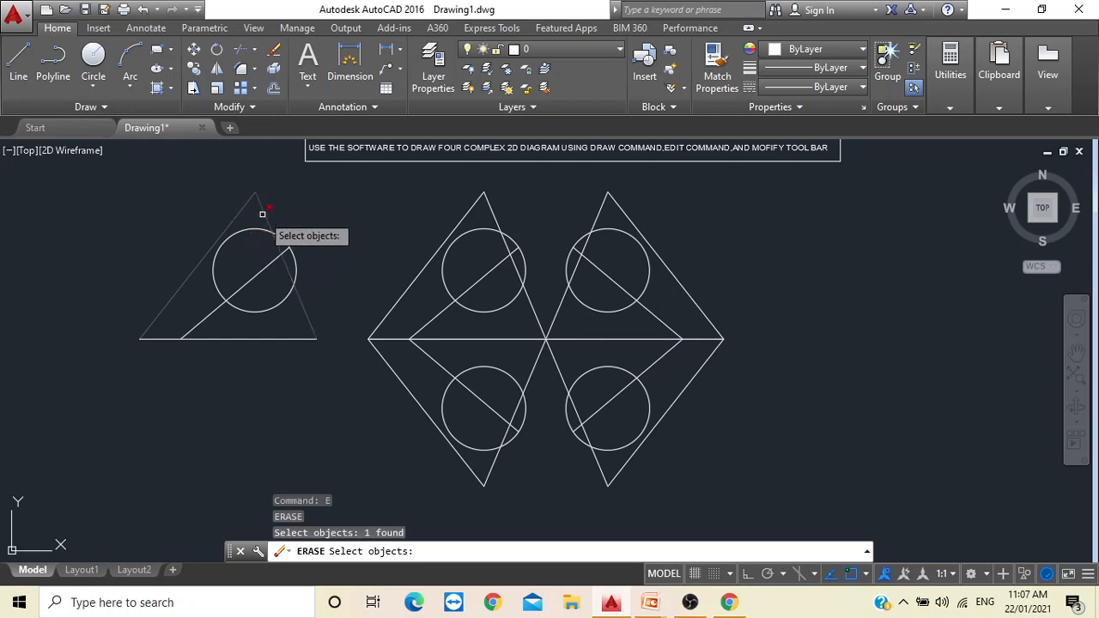
pyautogui.click(258, 230)
pyautogui.click(259, 228)
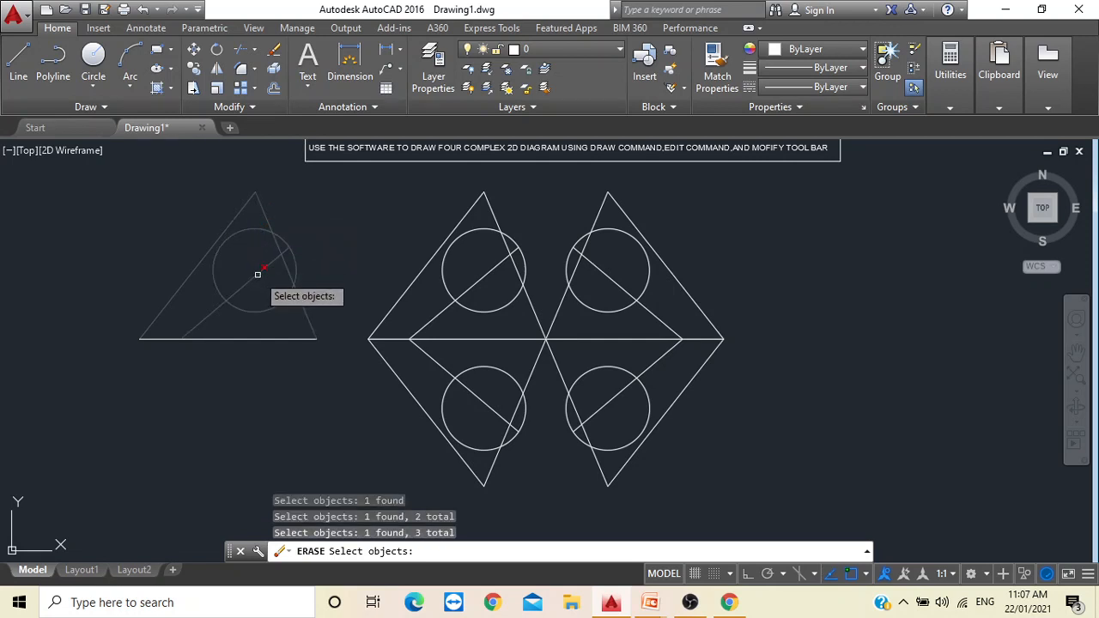
pyautogui.click(255, 274)
pyautogui.click(279, 341)
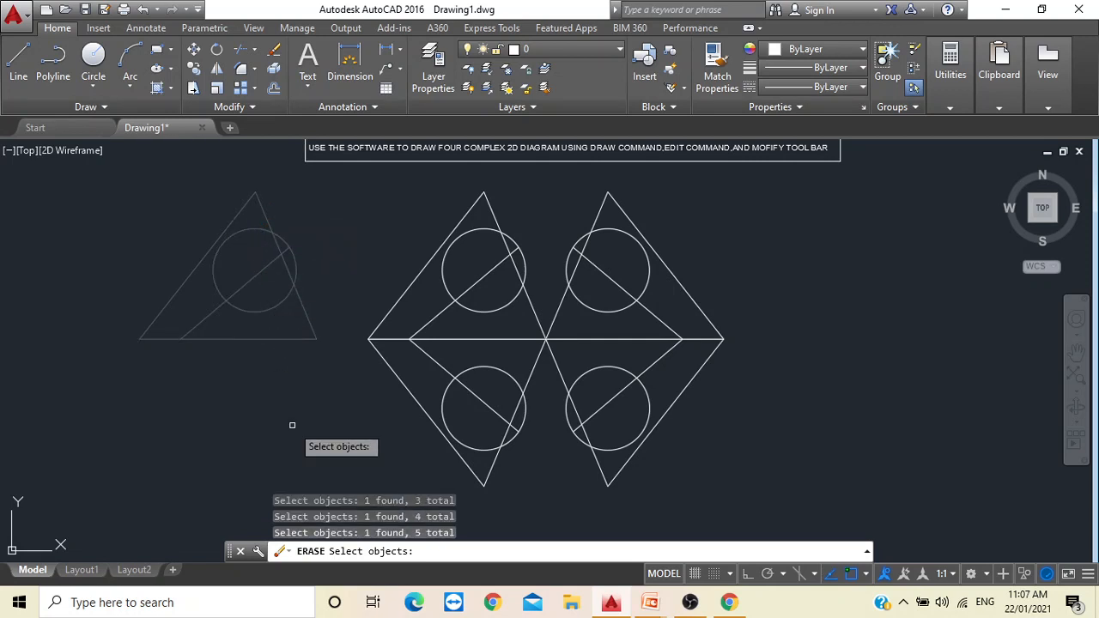
pyautogui.press('Escape')
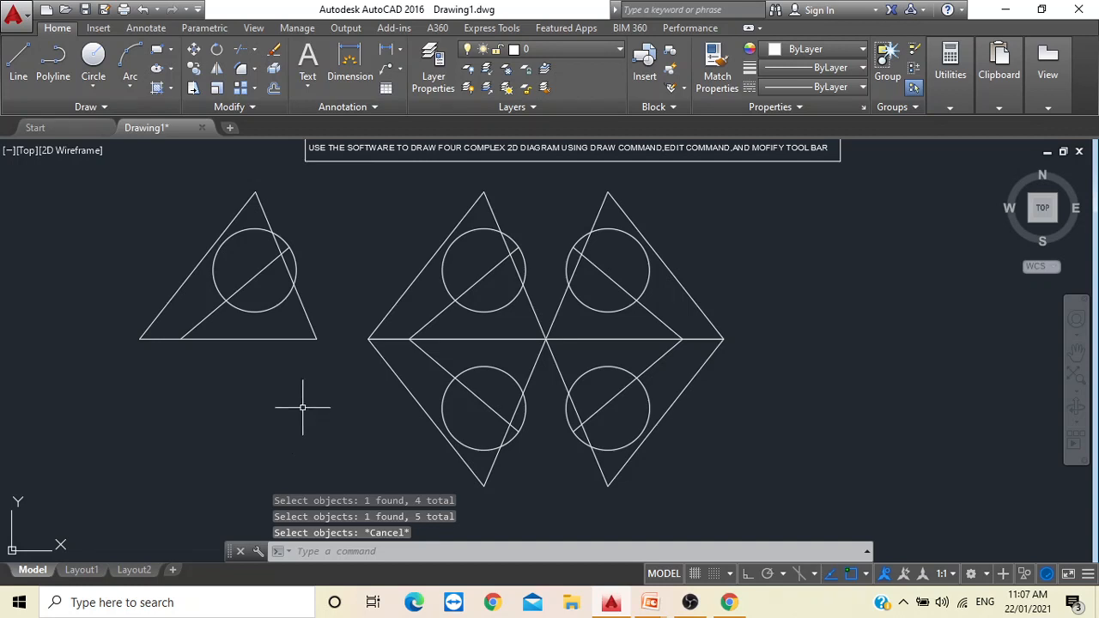
pyautogui.click(274, 49)
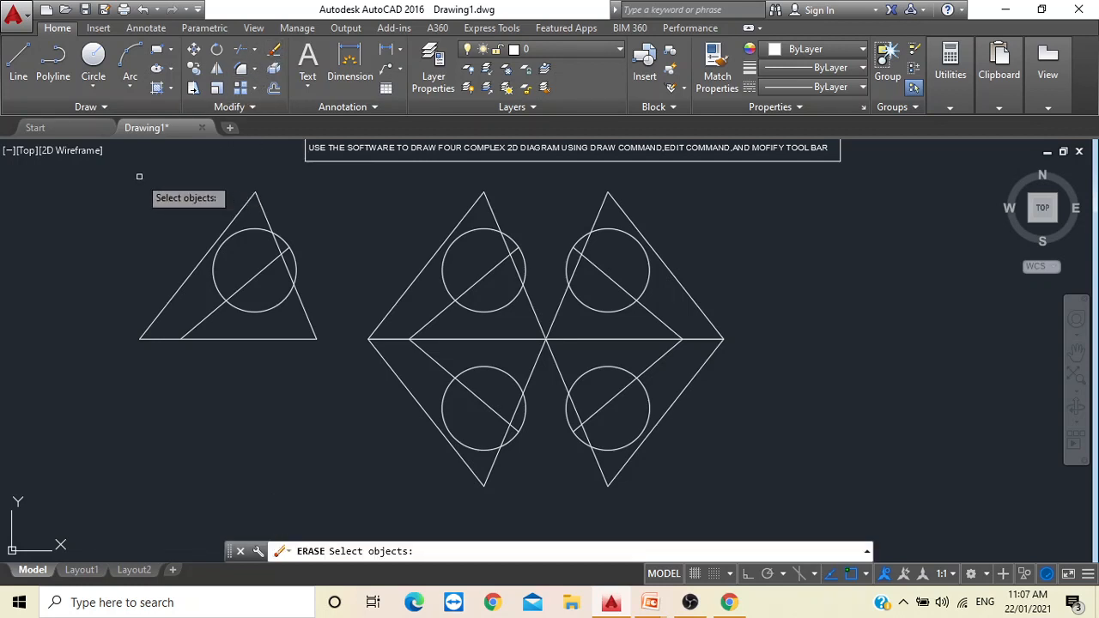
pyautogui.click(274, 52)
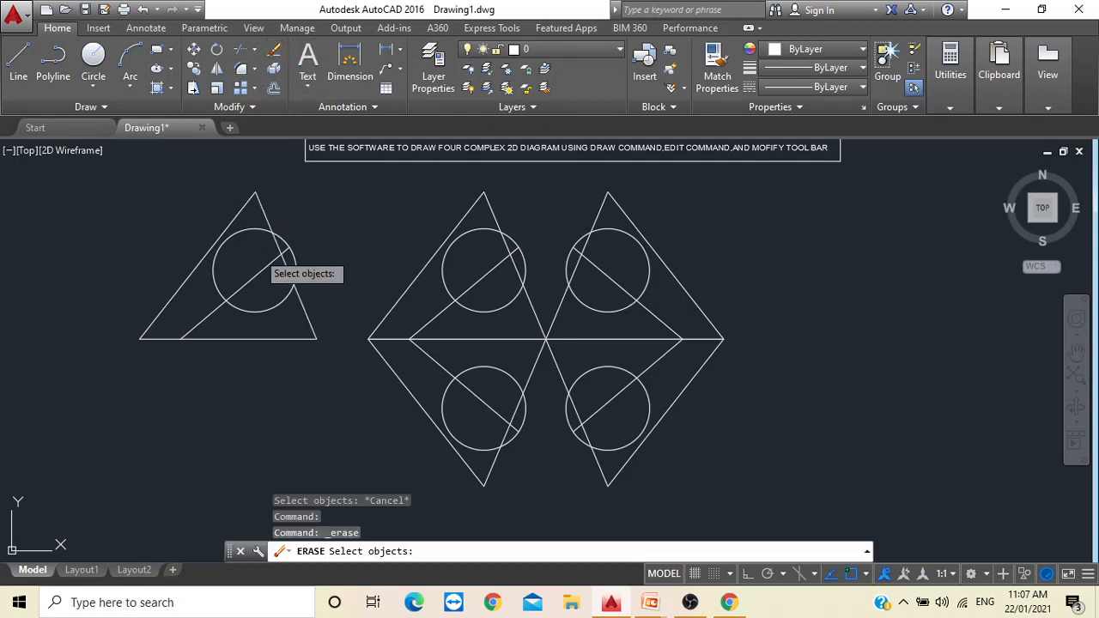
pyautogui.press('Escape')
# Erase the separate triangle, circle and line figure left of the mirrored pattern, enclosing all its objects in one selection window.
pyautogui.press('space')
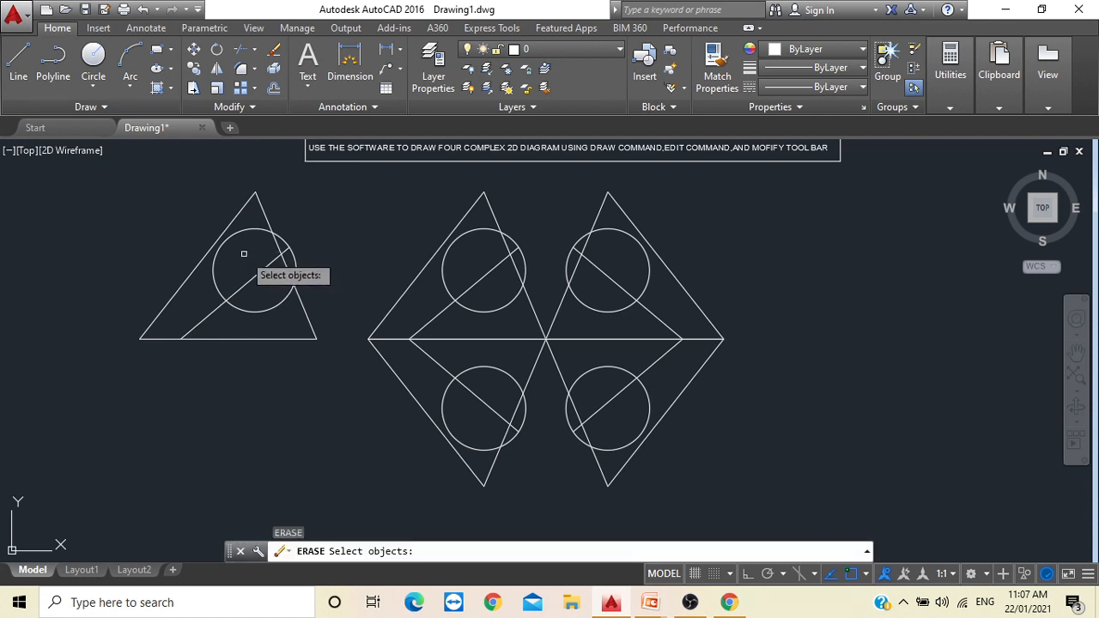
pyautogui.click(70, 169)
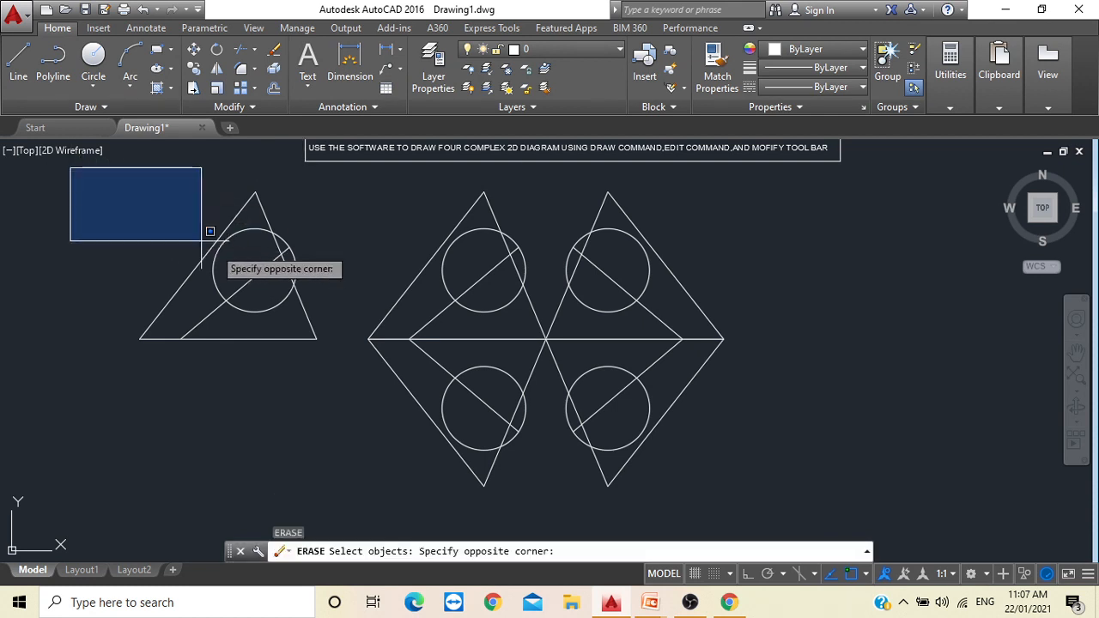
pyautogui.click(339, 370)
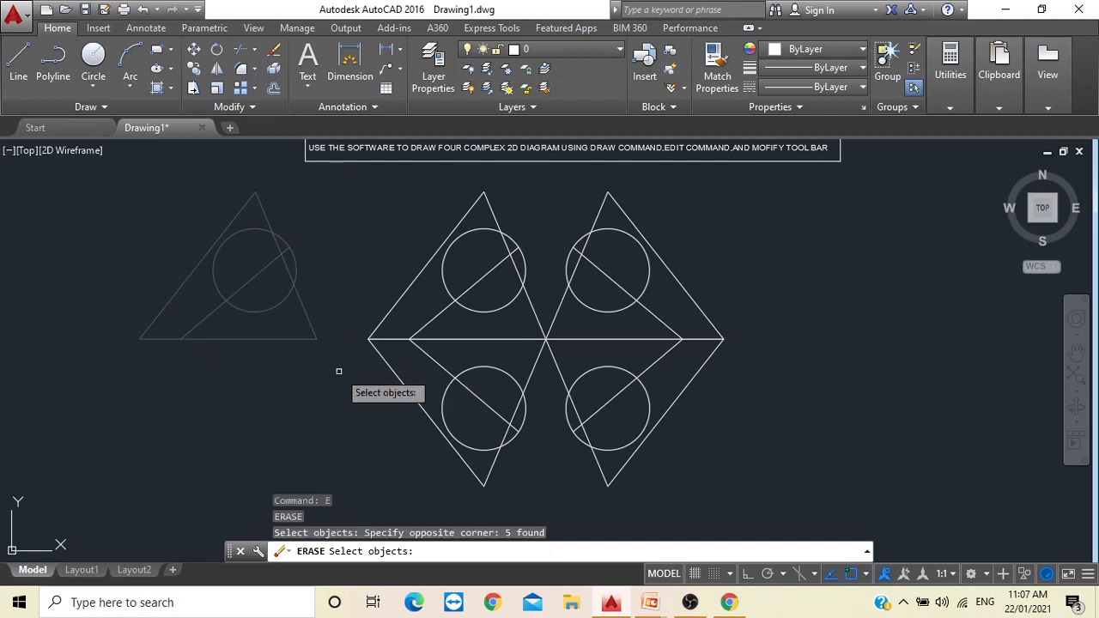
pyautogui.press('Return')
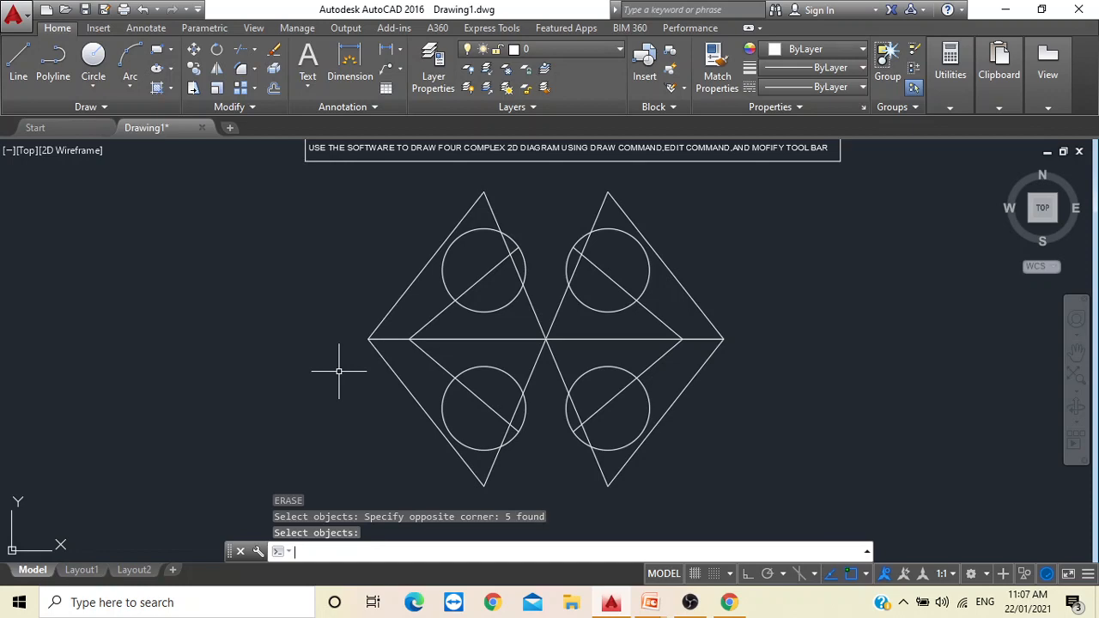
pyautogui.click(690, 602)
pyautogui.click(1087, 481)
pyautogui.hotkey('alt', 'Tab')
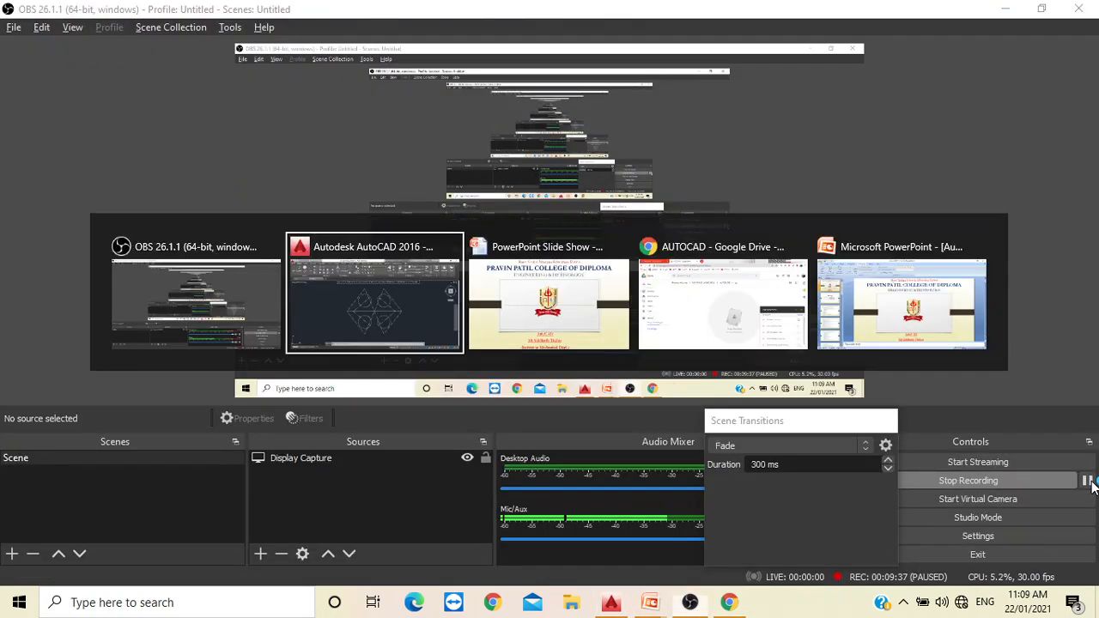